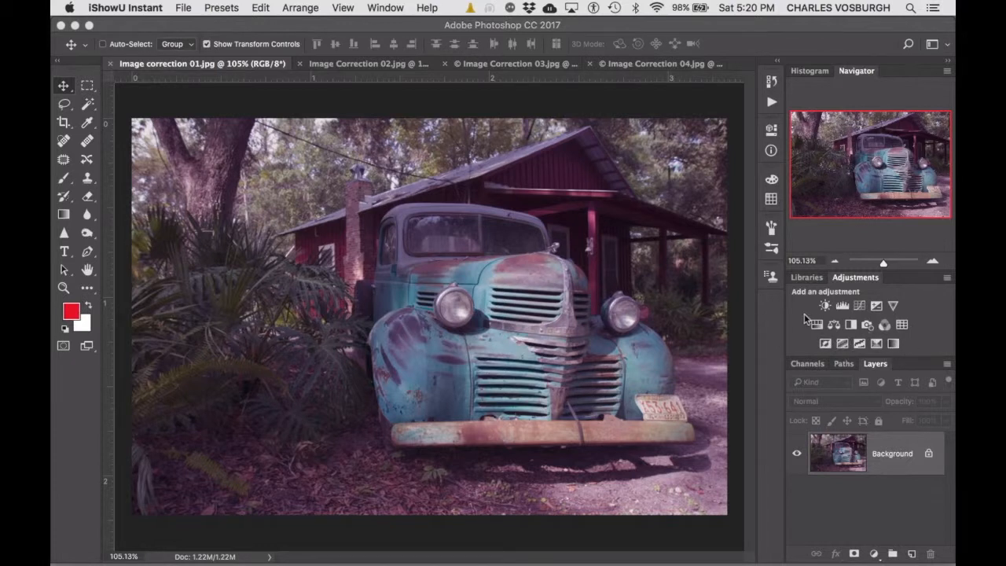
Add a Levels adjustment layer to the truck photo and set its shadow input level to 18 using the clipping preview.
{"action": "left_click", "coordinate": [805, 319]}
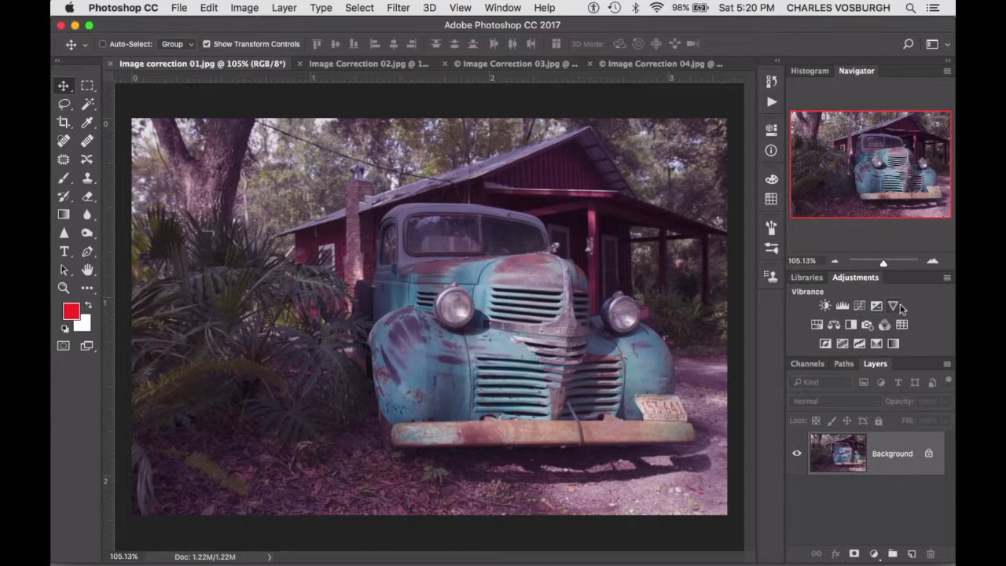
{"action": "left_click", "coordinate": [841, 310]}
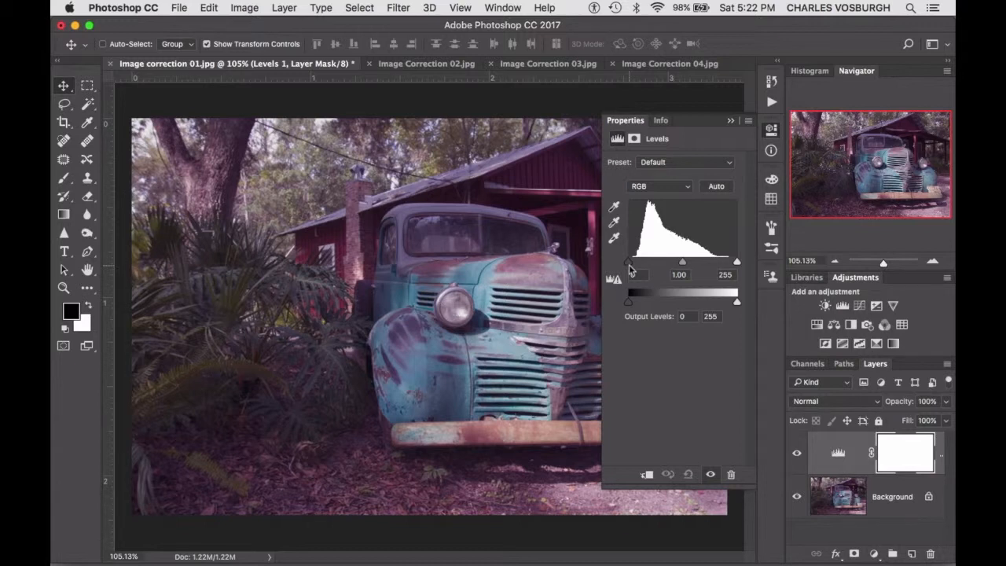
{"action": "left_click_drag", "start_coordinate": [629, 265], "coordinate": [630, 267]}
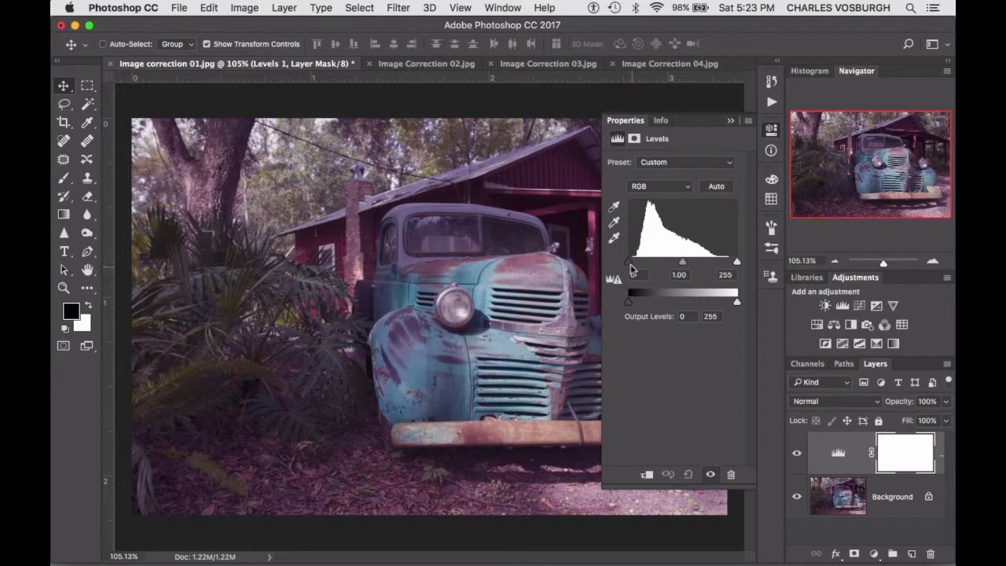
{"action": "left_click_drag", "start_coordinate": [629, 266], "coordinate": [647, 268], "text": "alt"}
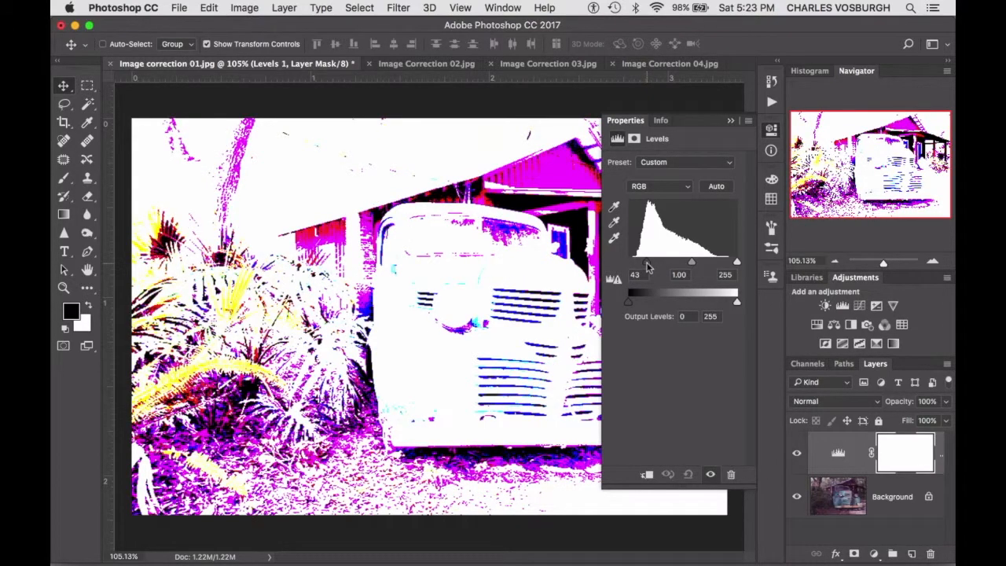
{"action": "left_click_drag", "start_coordinate": [647, 269], "coordinate": [639, 262]}
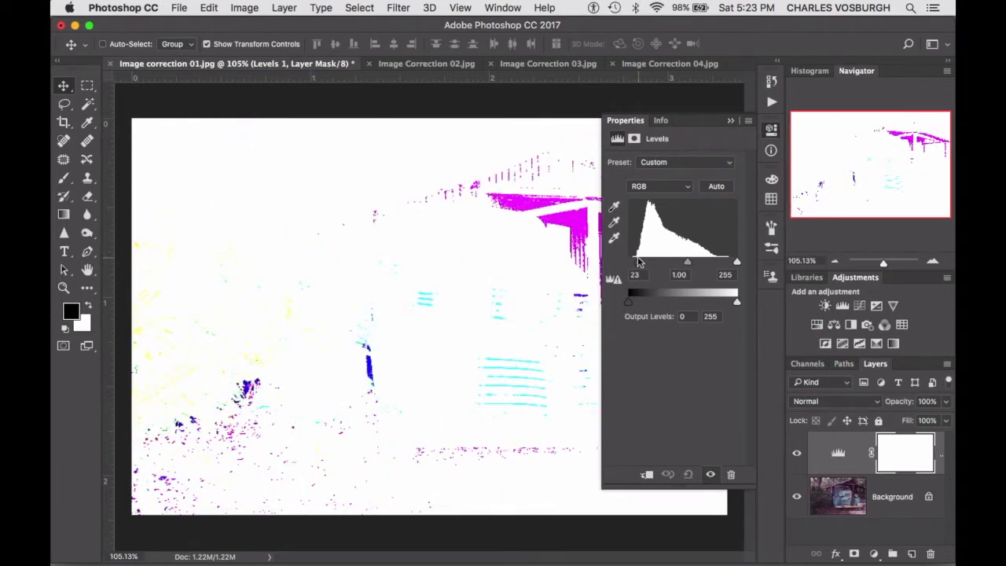
{"action": "left_click_drag", "start_coordinate": [638, 262], "coordinate": [637, 263]}
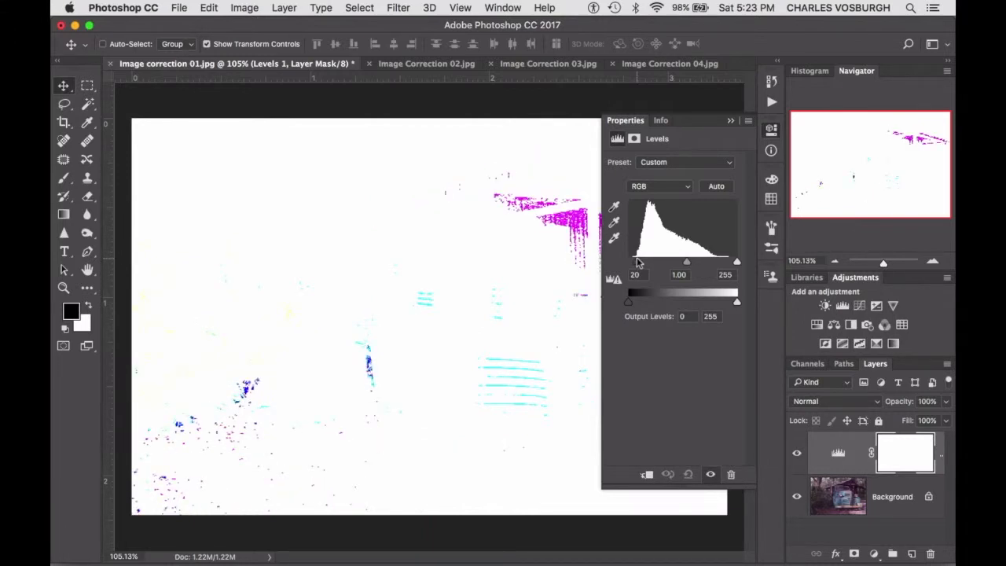
{"action": "left_click_drag", "start_coordinate": [637, 262], "coordinate": [636, 259]}
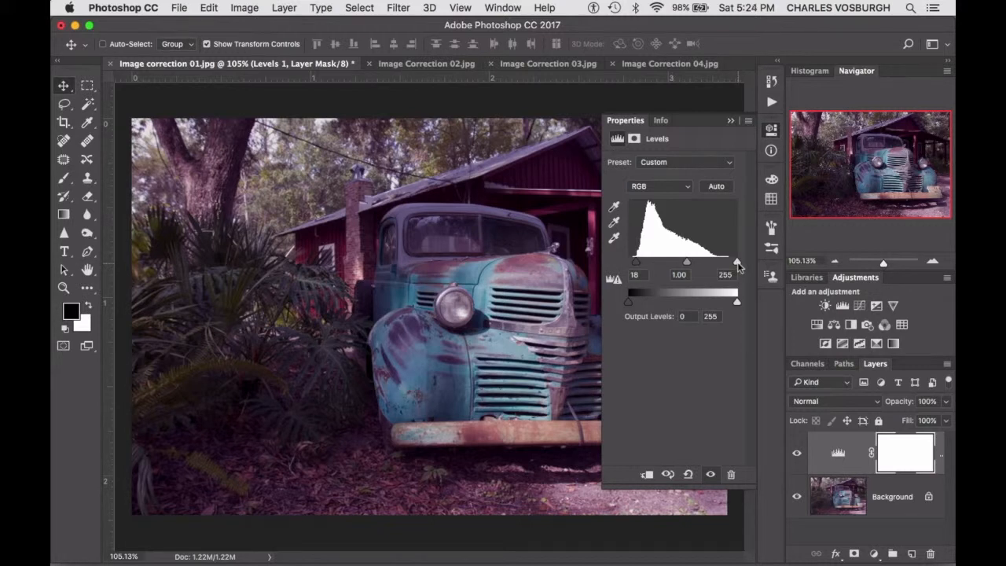
Set the highlight input level of the truck photo's Levels layer to 232 using the clipping preview.
{"action": "left_click_drag", "start_coordinate": [738, 264], "coordinate": [684, 262]}
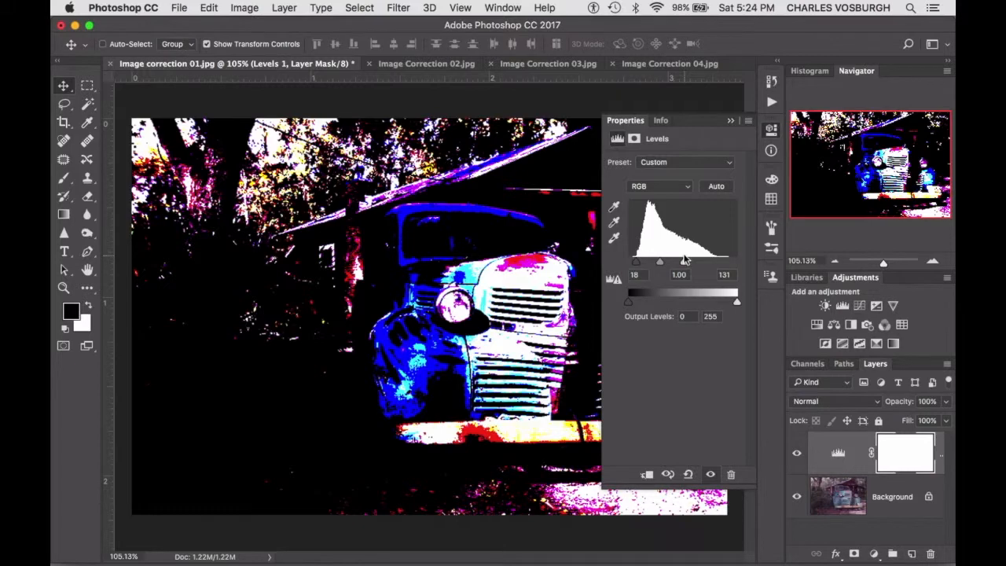
{"action": "left_click_drag", "start_coordinate": [685, 260], "coordinate": [728, 257]}
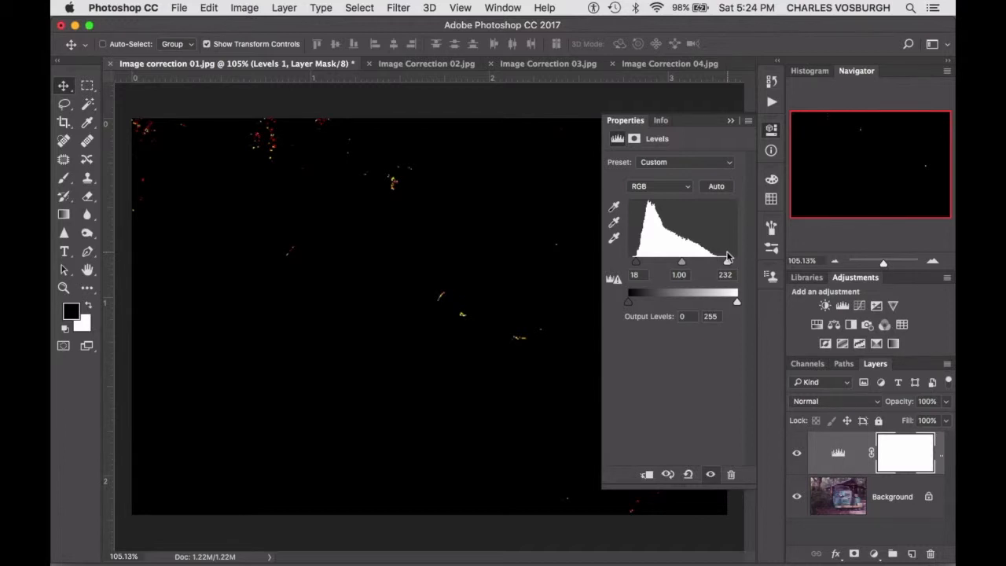
{"action": "left_click_drag", "start_coordinate": [728, 257], "coordinate": [728, 257]}
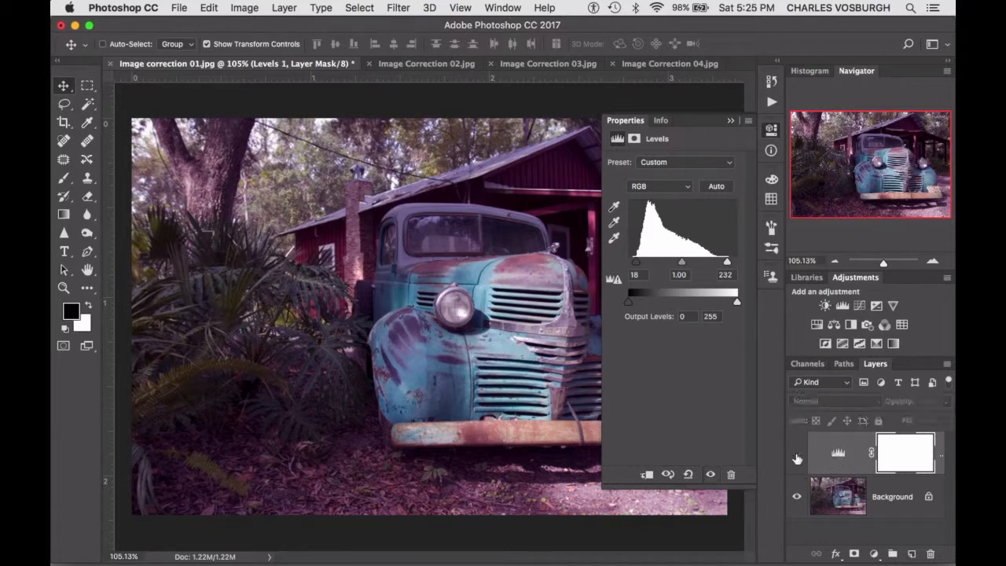
Compare the truck photo with and without the Levels adjustment, leaving the layer visible and its adjustment thumbnail selected.
{"action": "left_click", "coordinate": [797, 459]}
{"action": "left_click", "coordinate": [798, 459]}
{"action": "left_click", "coordinate": [798, 458]}
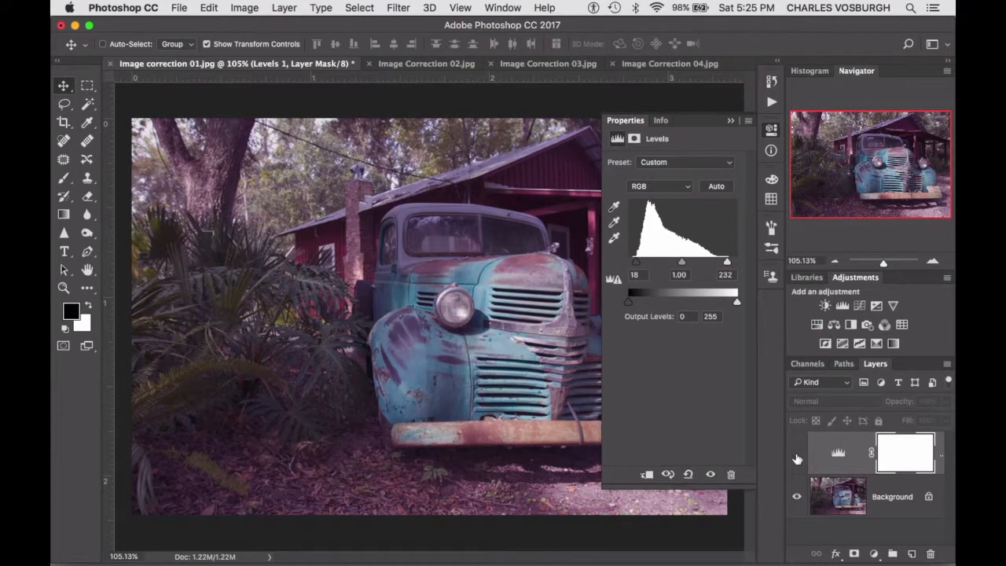
{"action": "left_click", "coordinate": [797, 458]}
{"action": "left_click", "coordinate": [797, 458]}
{"action": "left_click", "coordinate": [796, 459]}
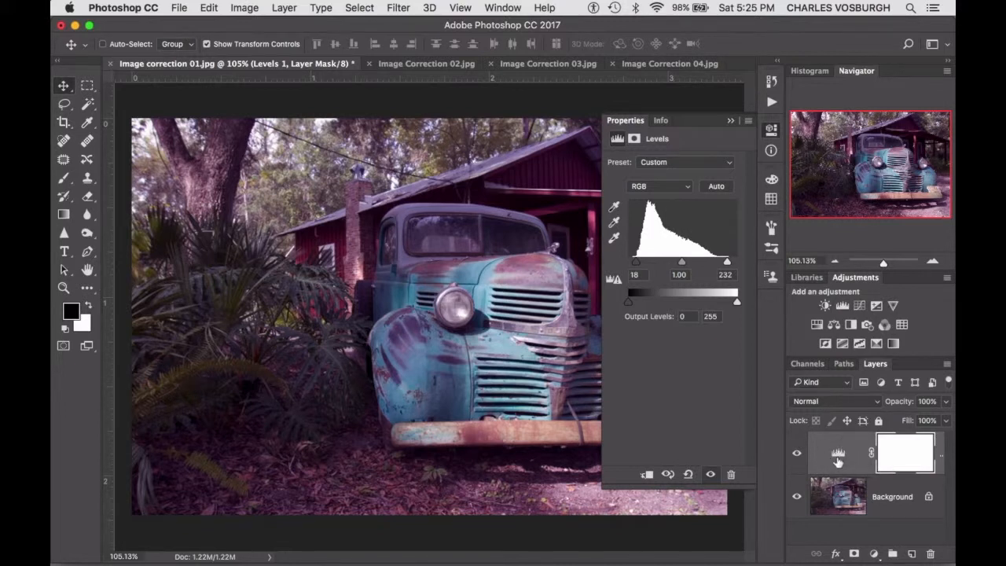
{"action": "left_click", "coordinate": [839, 460]}
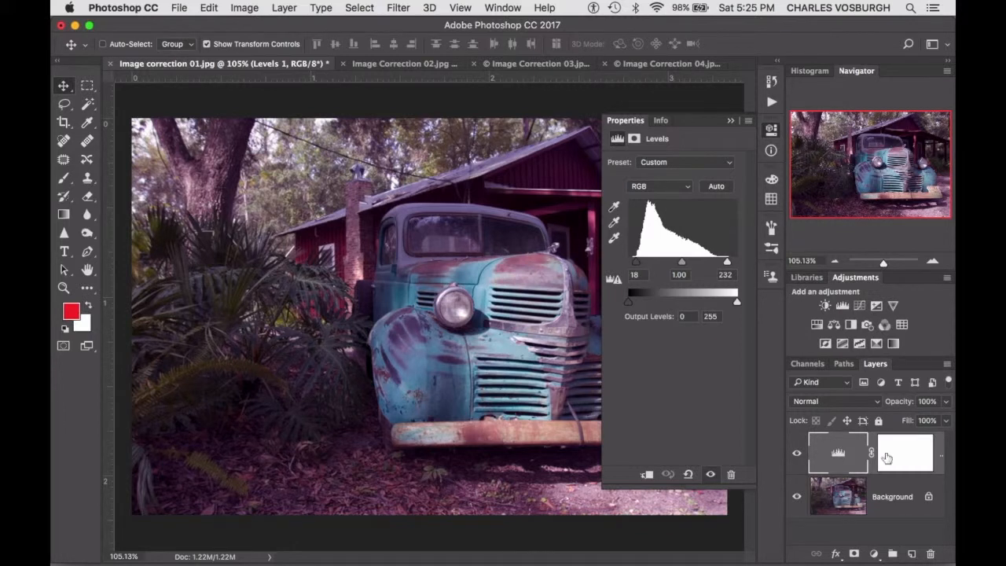
Add a Color Balance adjustment layer and set the midtones to -16 for Cyan/Red and +16 for Magenta/Green.
{"action": "left_click", "coordinate": [834, 330]}
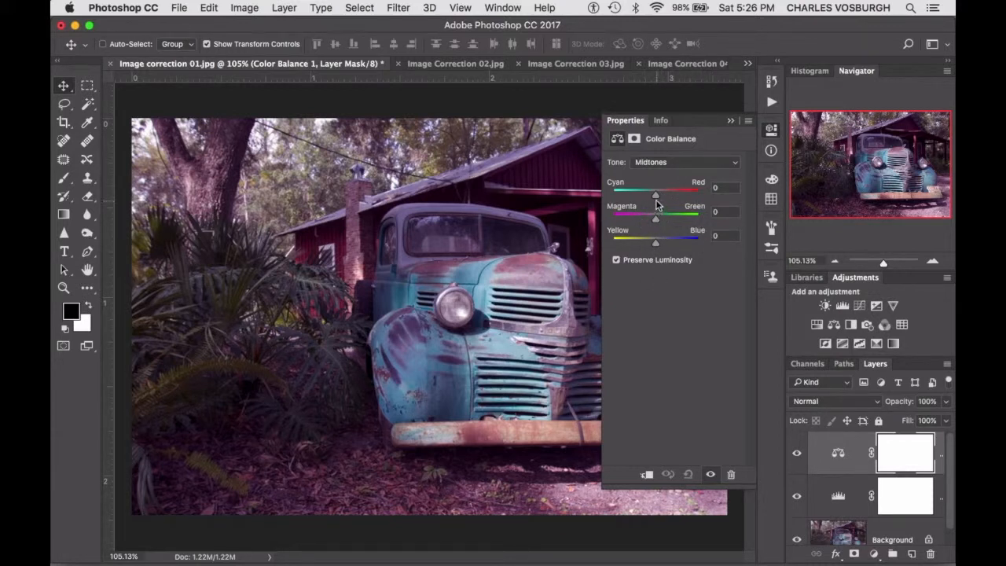
{"action": "mouse_move", "coordinate": [657, 196]}
{"action": "left_mouse_down"}
{"action": "mouse_move", "coordinate": [645, 196]}
{"action": "mouse_move", "coordinate": [667, 195]}
{"action": "mouse_move", "coordinate": [656, 198]}
{"action": "left_mouse_up"}
{"action": "left_click_drag", "start_coordinate": [656, 224], "coordinate": [644, 225]}
{"action": "mouse_move", "coordinate": [643, 224]}
{"action": "left_mouse_down"}
{"action": "mouse_move", "coordinate": [666, 224]}
{"action": "mouse_move", "coordinate": [657, 225]}
{"action": "left_mouse_up"}
{"action": "mouse_move", "coordinate": [658, 246]}
{"action": "left_mouse_down"}
{"action": "mouse_move", "coordinate": [644, 245]}
{"action": "mouse_move", "coordinate": [667, 245]}
{"action": "mouse_move", "coordinate": [657, 247]}
{"action": "left_mouse_up"}
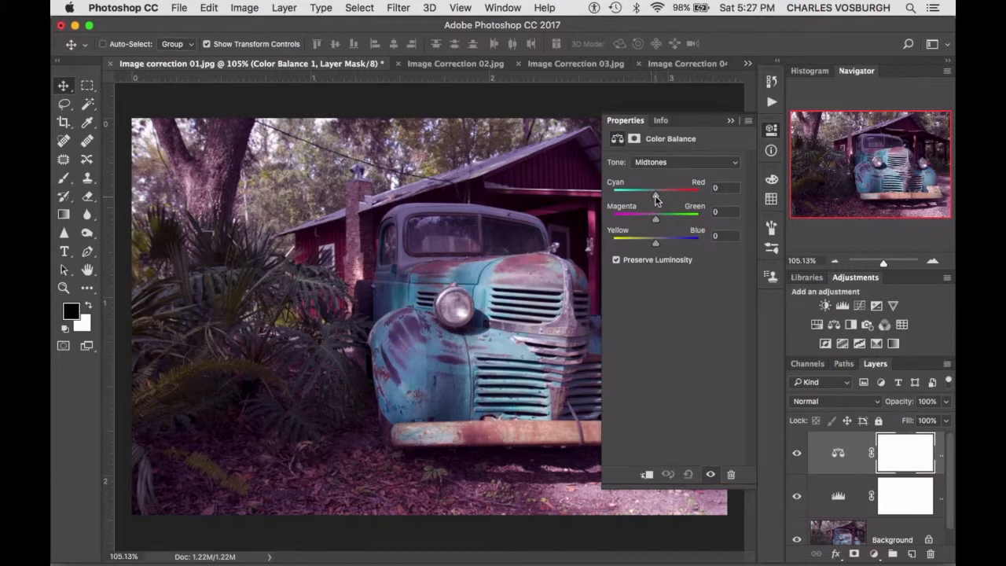
{"action": "left_click_drag", "start_coordinate": [656, 195], "coordinate": [649, 200]}
{"action": "left_click_drag", "start_coordinate": [656, 220], "coordinate": [663, 220]}
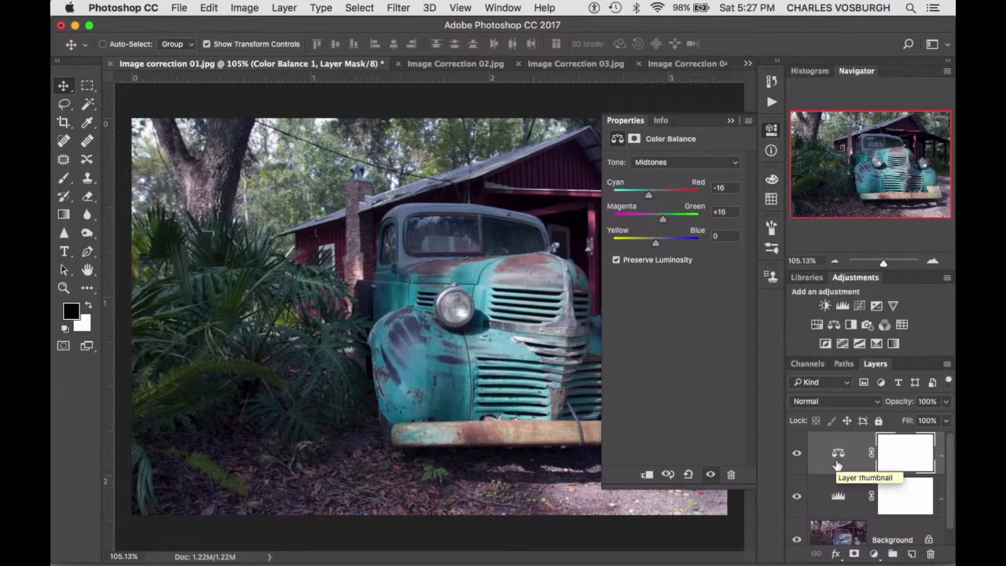
Compare the truck photo with and without the Color Balance adjustment by toggling that layer's visibility.
{"action": "left_click", "coordinate": [797, 461]}
{"action": "left_click", "coordinate": [798, 462]}
{"action": "left_click", "coordinate": [797, 461]}
{"action": "left_click", "coordinate": [797, 462]}
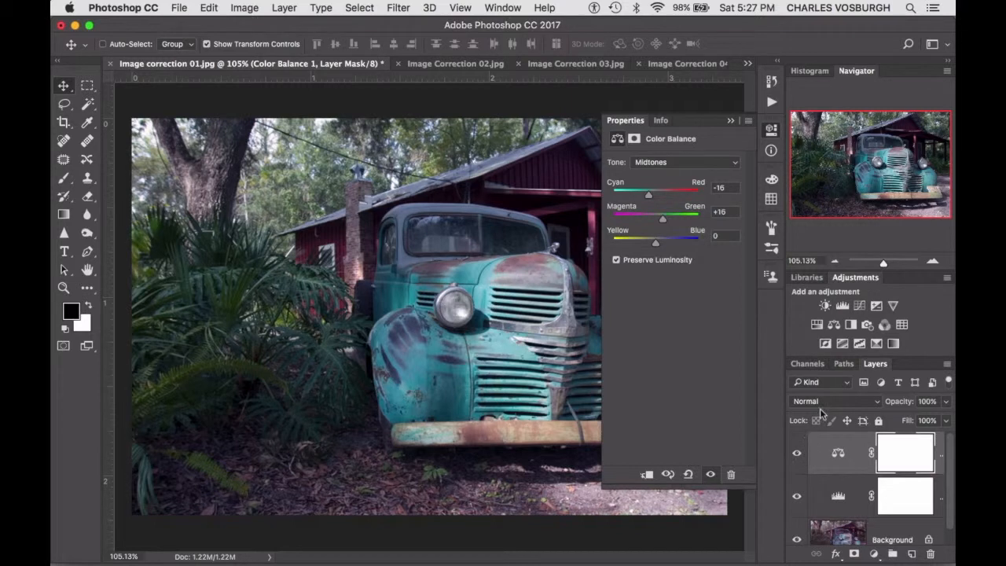
Add a Vibrance adjustment layer above the Color Balance layer and set Vibrance to +31.
{"action": "left_click", "coordinate": [895, 308]}
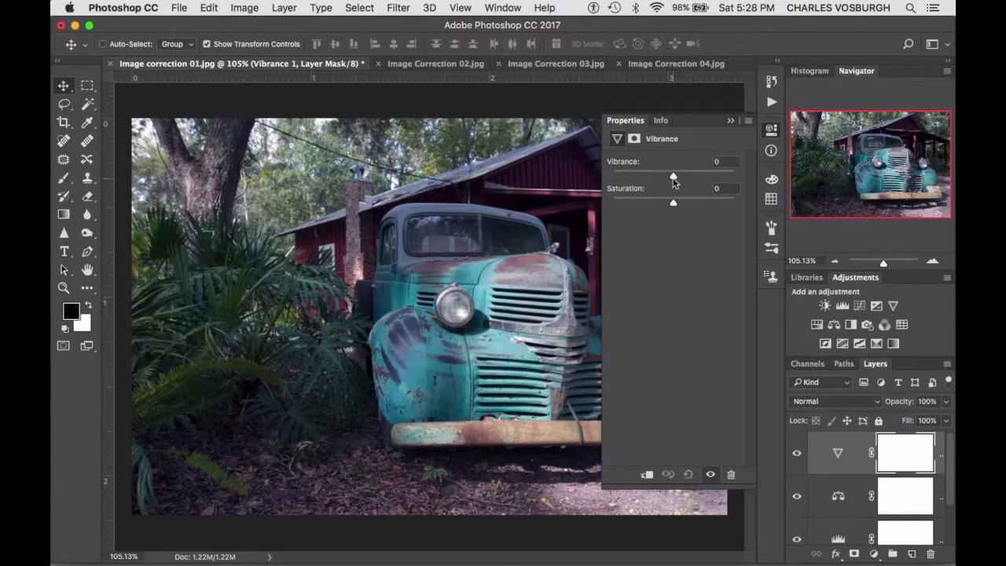
{"action": "left_click_drag", "start_coordinate": [674, 181], "coordinate": [756, 180]}
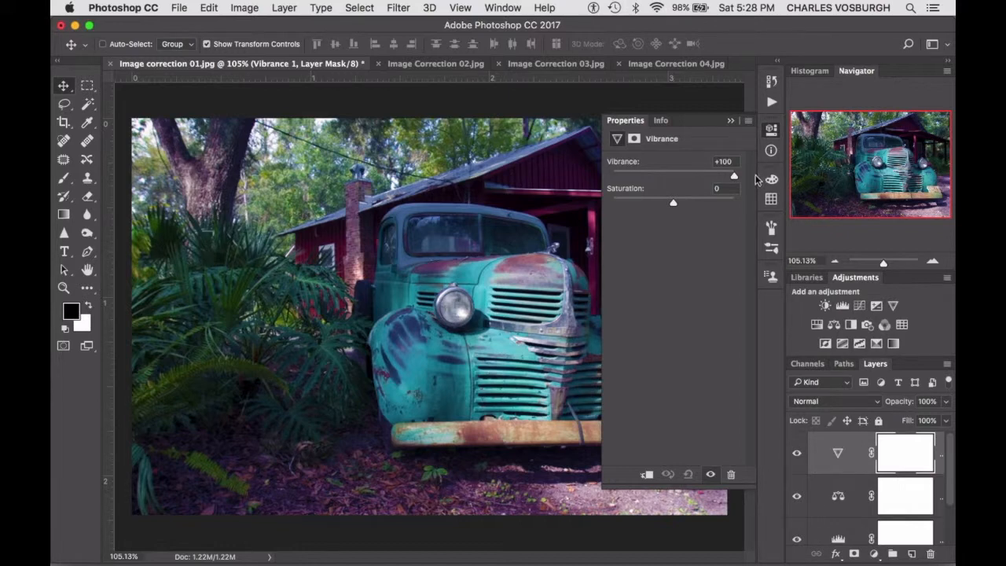
{"action": "left_click_drag", "start_coordinate": [735, 175], "coordinate": [693, 181]}
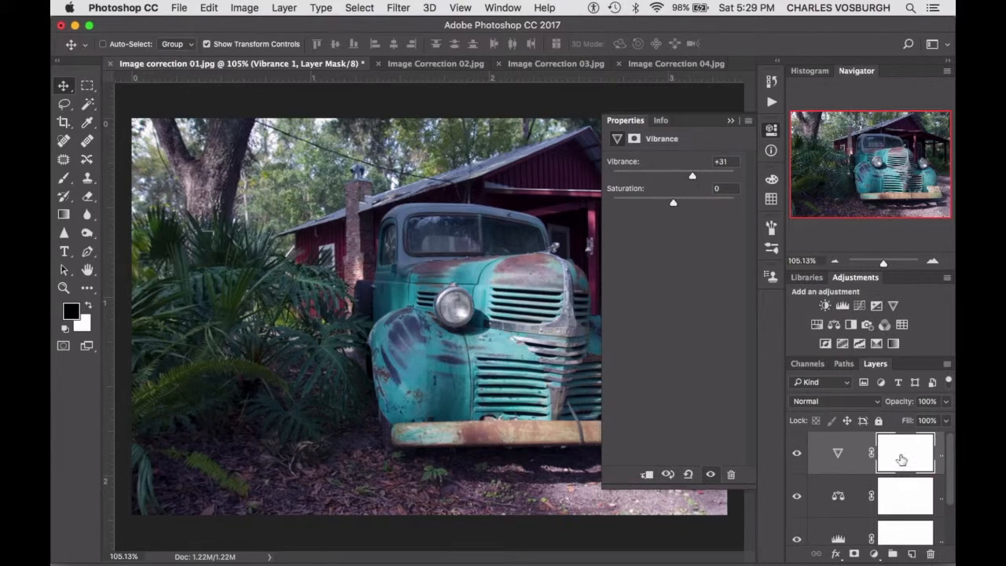
Compare the truck photo with and without the Vibrance adjustment by toggling that layer's visibility.
{"action": "left_click", "coordinate": [796, 455]}
{"action": "left_click", "coordinate": [796, 456]}
{"action": "left_click", "coordinate": [796, 456]}
{"action": "left_click", "coordinate": [797, 456]}
{"action": "left_click", "coordinate": [796, 456]}
Collapse the adjustment settings and compare the original Background alone against the fully corrected truck photo.
{"action": "scroll", "coordinate": [839, 505], "scroll_direction": "down", "scroll_amount": 2}
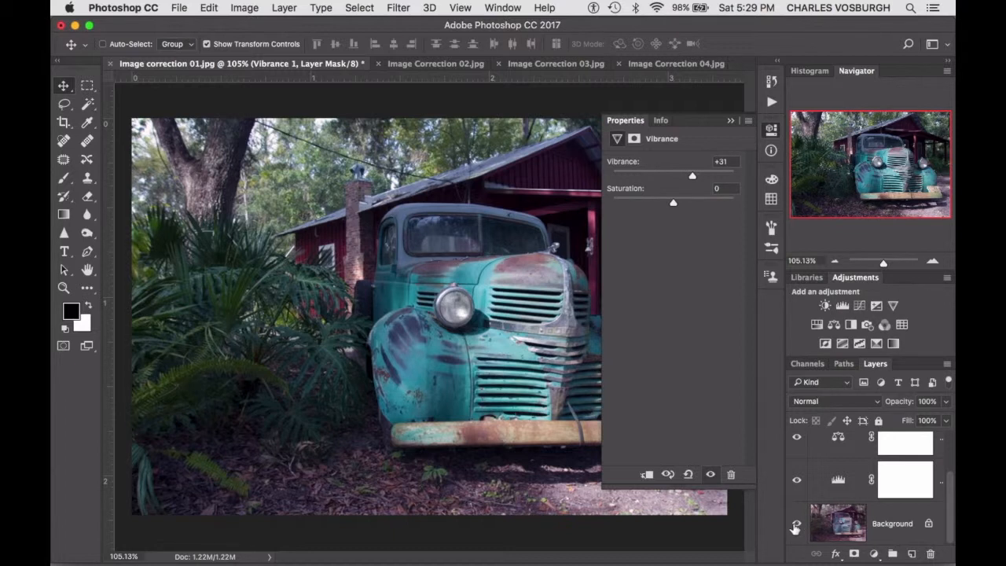
{"action": "left_click", "coordinate": [732, 123]}
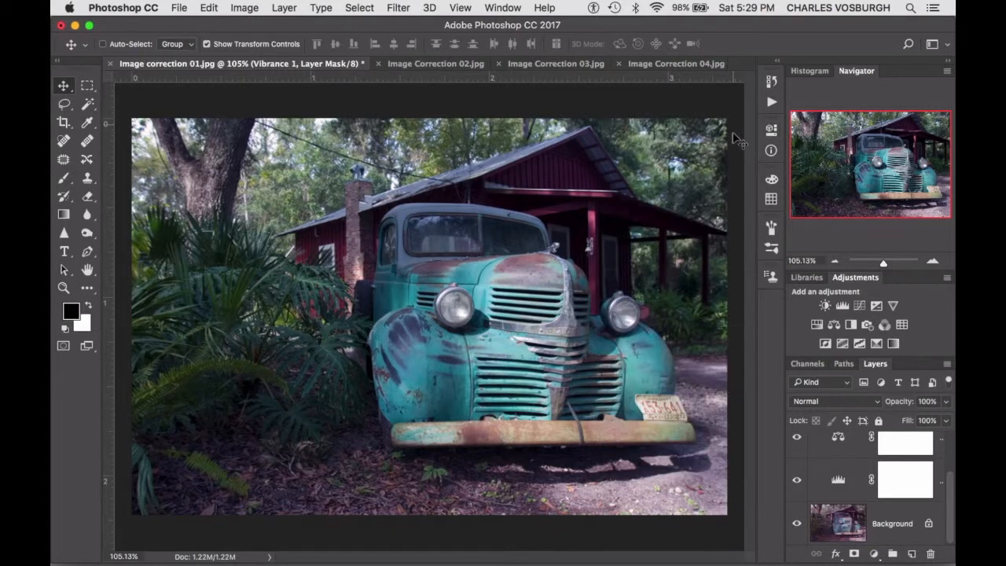
{"action": "left_click", "coordinate": [798, 524], "text": "alt"}
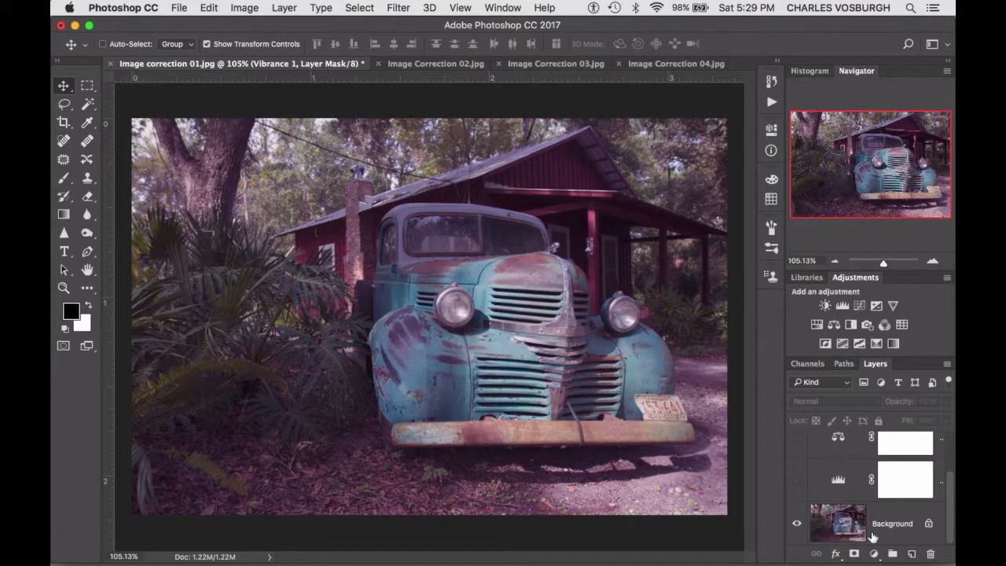
{"action": "left_click", "coordinate": [798, 524], "text": "alt"}
{"action": "left_click", "coordinate": [798, 525], "text": "alt"}
{"action": "left_click", "coordinate": [798, 524], "text": "alt"}
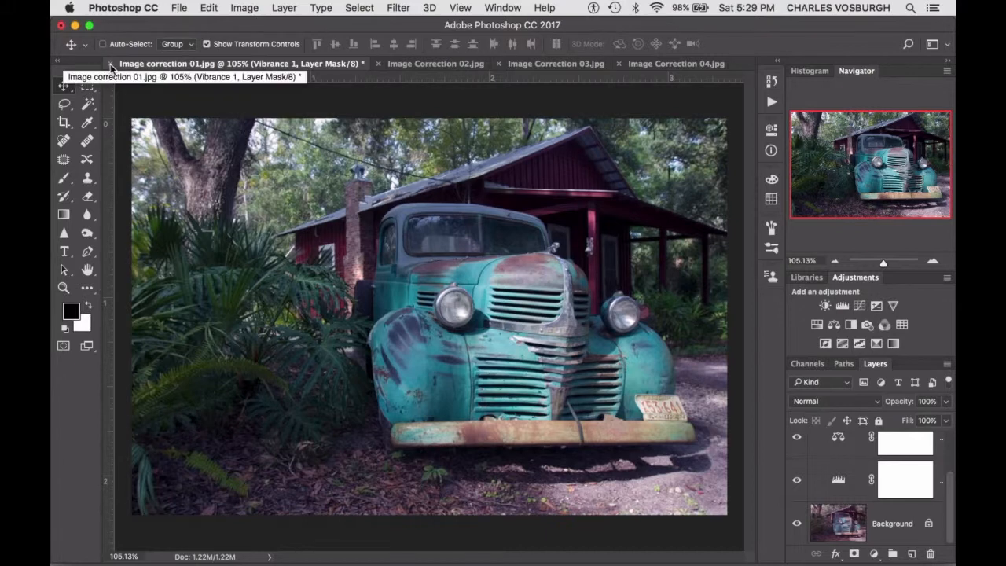
Close Image correction 01.jpg without saving and switch to Image Correction 02.jpg.
{"action": "left_click", "coordinate": [111, 64]}
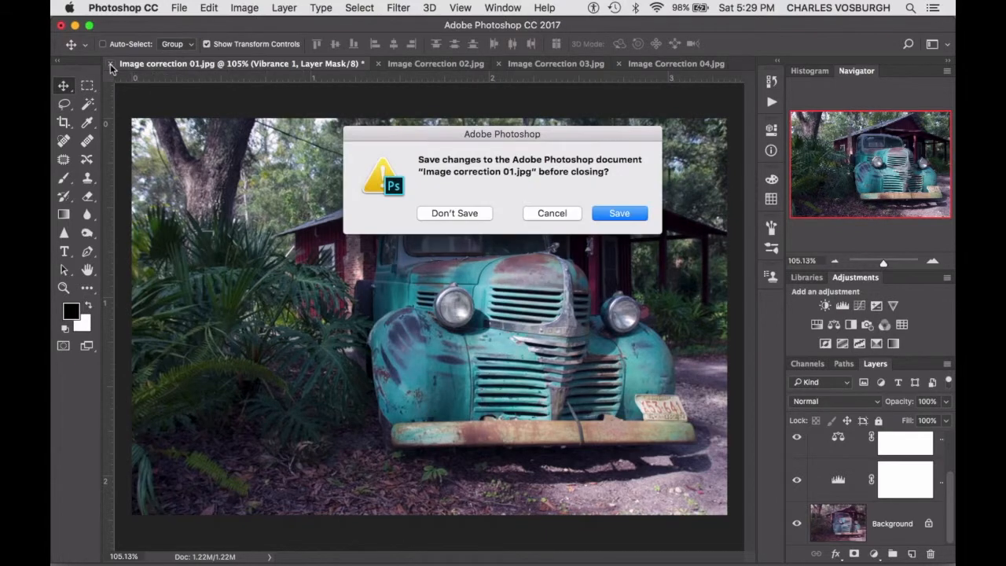
{"action": "left_click", "coordinate": [448, 213]}
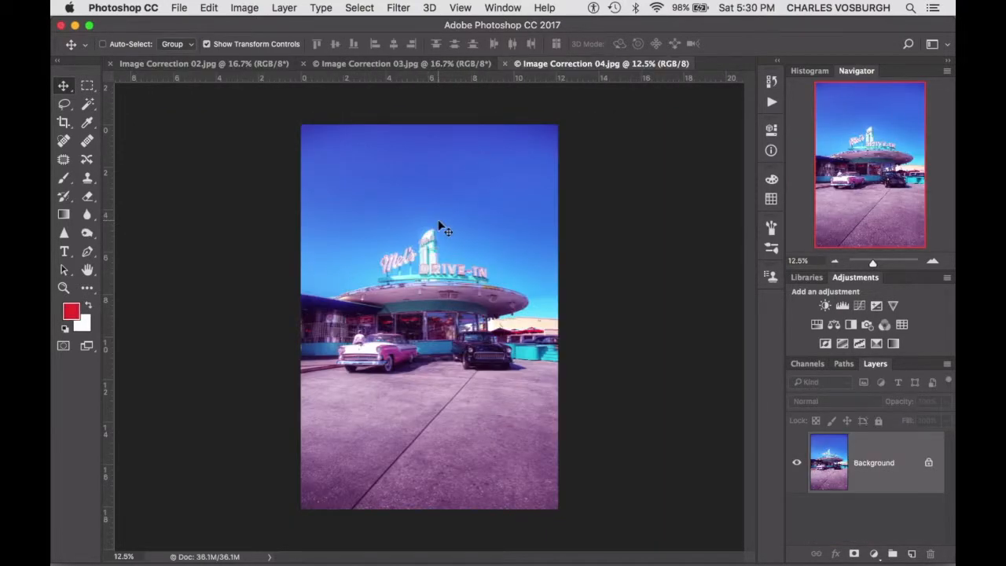
{"action": "left_click", "coordinate": [191, 65]}
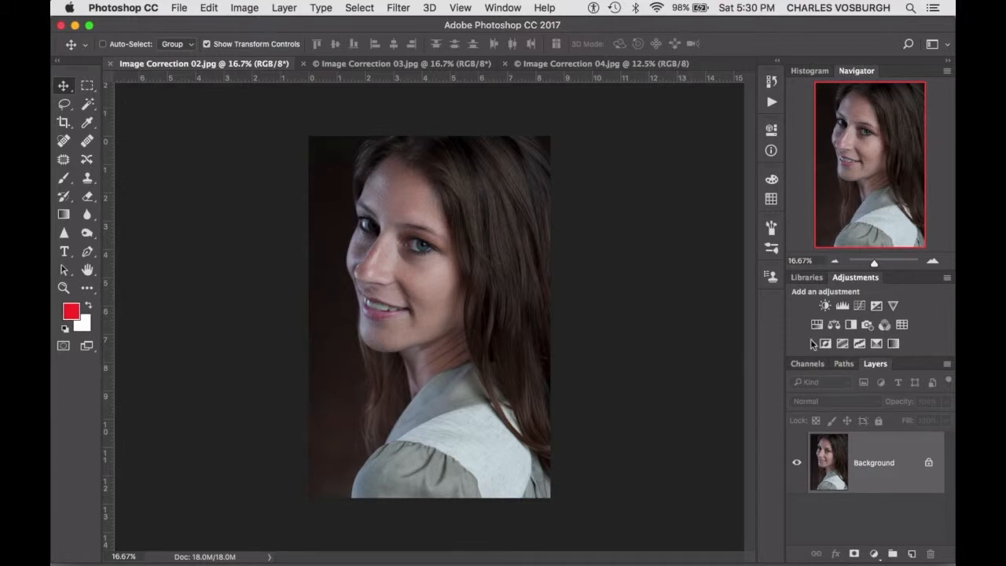
Add a Levels adjustment layer to the portrait with the shadow input at 0 and the highlight input at 227.
{"action": "left_click", "coordinate": [842, 307]}
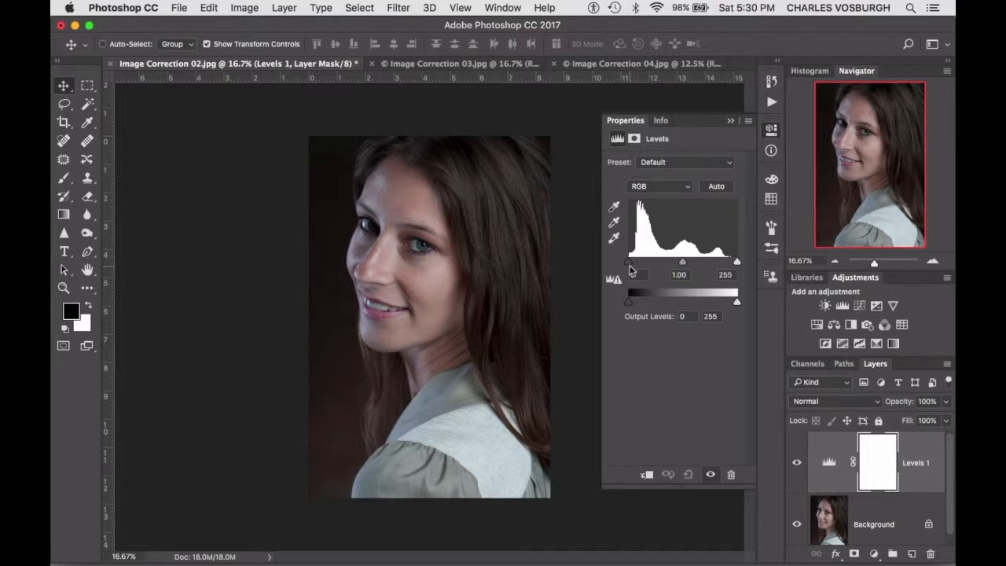
{"action": "left_click_drag", "start_coordinate": [631, 267], "coordinate": [631, 266]}
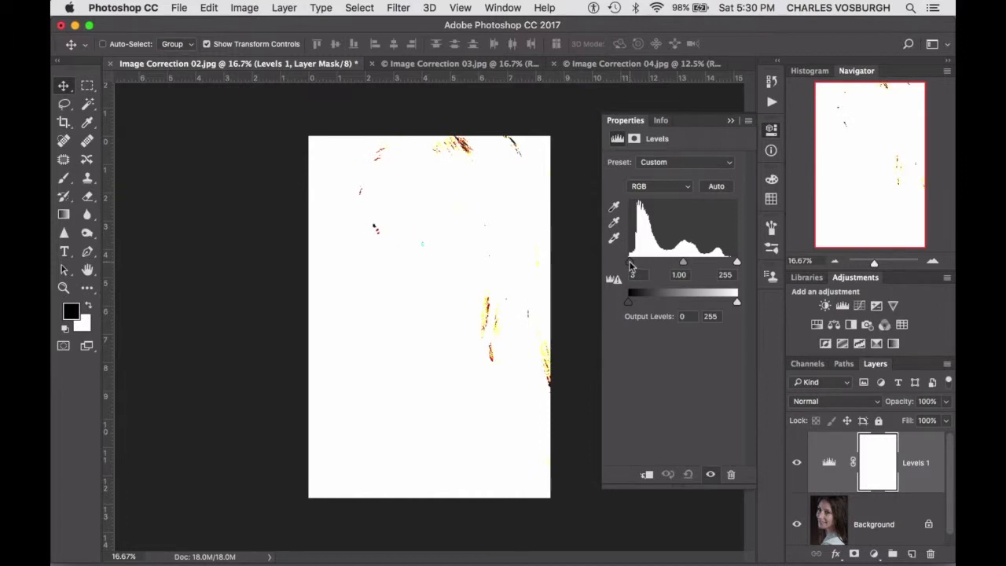
{"action": "left_click_drag", "start_coordinate": [631, 267], "coordinate": [628, 267]}
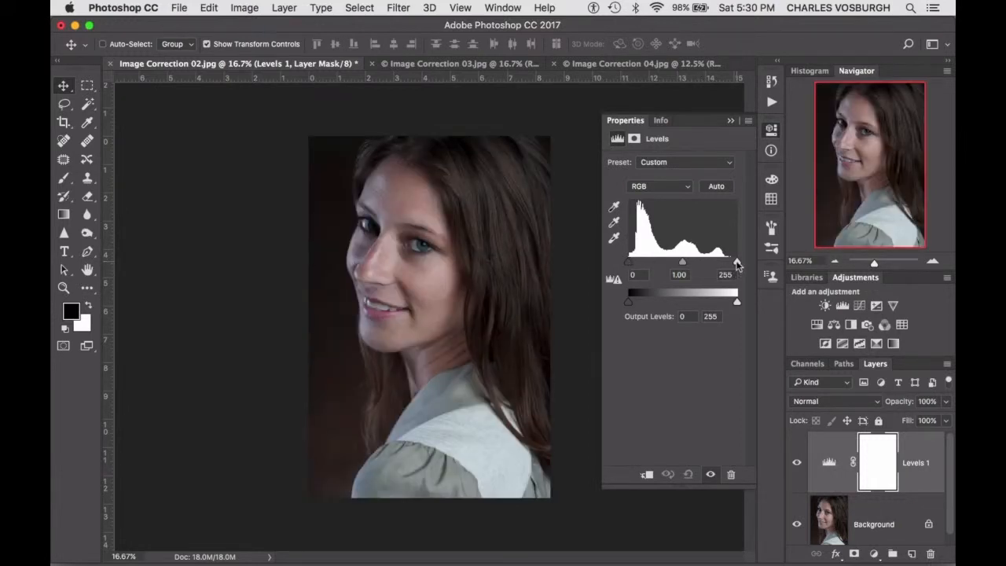
{"action": "left_click_drag", "start_coordinate": [736, 263], "coordinate": [726, 264]}
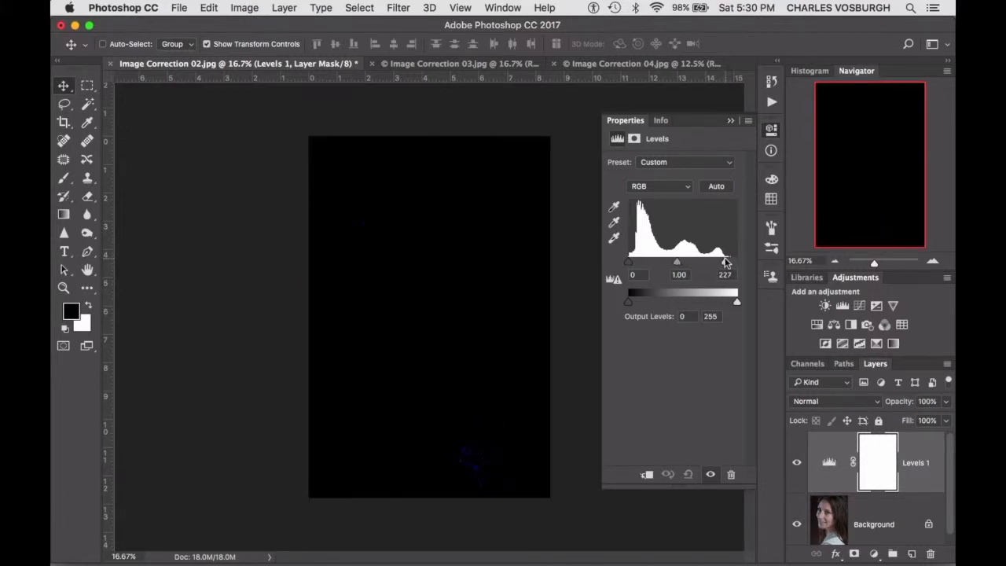
{"action": "left_click_drag", "start_coordinate": [726, 264], "coordinate": [727, 263]}
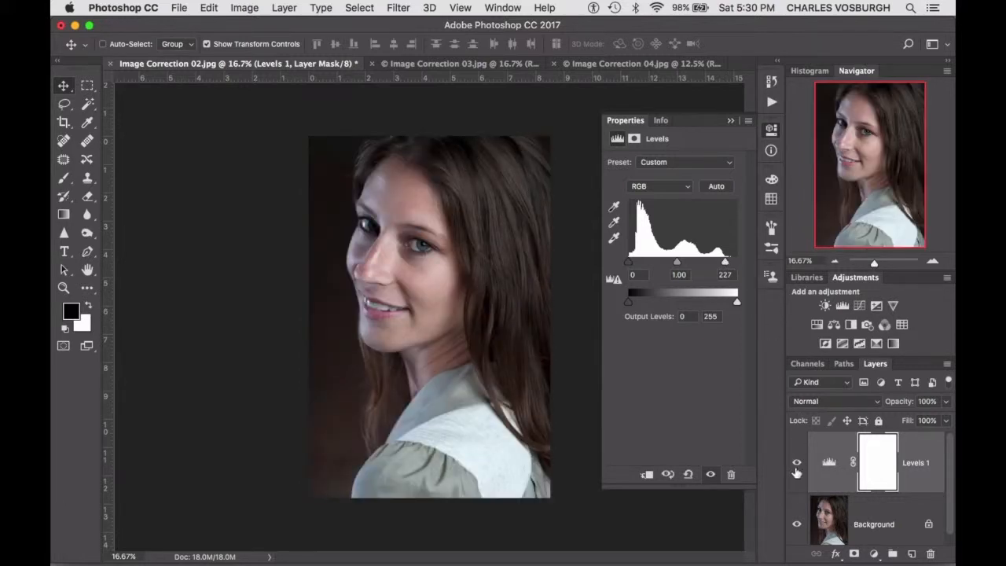
Compare the portrait with and without the Levels adjustment by toggling that layer's visibility.
{"action": "left_click", "coordinate": [796, 465]}
{"action": "left_click", "coordinate": [795, 464]}
{"action": "left_click", "coordinate": [796, 465]}
{"action": "left_click", "coordinate": [795, 465]}
{"action": "left_click", "coordinate": [796, 465]}
{"action": "left_click", "coordinate": [796, 465]}
Add a Color Balance adjustment layer to the portrait, test its three midtone color sliders, and collapse the adjustment settings.
{"action": "left_click", "coordinate": [835, 324]}
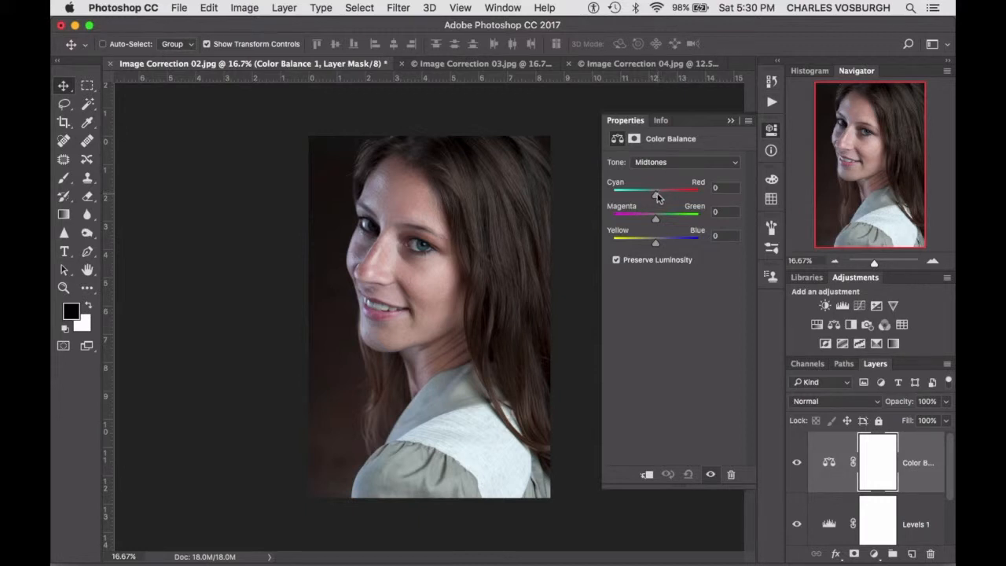
{"action": "mouse_move", "coordinate": [658, 201]}
{"action": "left_mouse_down"}
{"action": "mouse_move", "coordinate": [667, 198]}
{"action": "mouse_move", "coordinate": [657, 196]}
{"action": "left_mouse_up"}
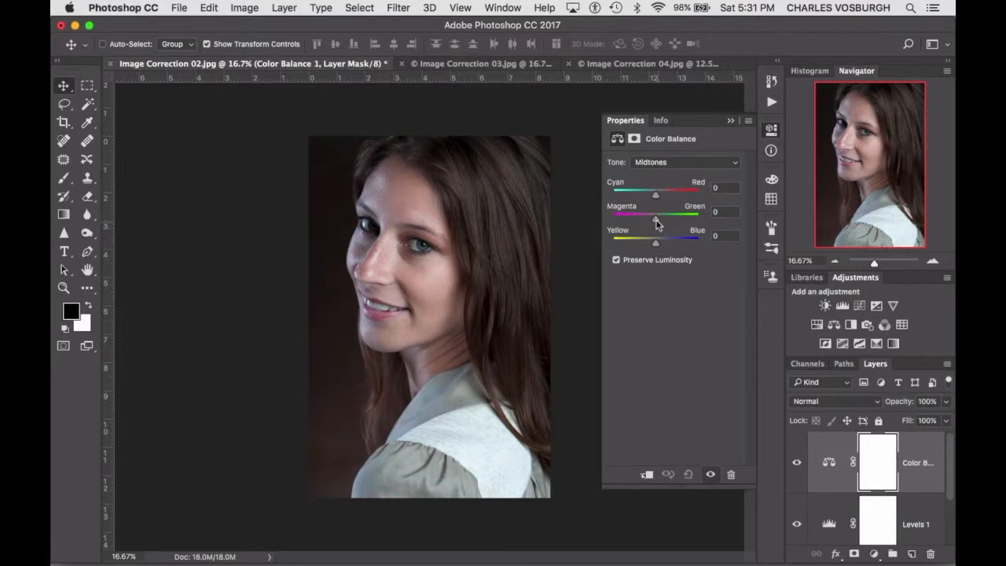
{"action": "mouse_move", "coordinate": [656, 224]}
{"action": "left_mouse_down"}
{"action": "mouse_move", "coordinate": [646, 224]}
{"action": "mouse_move", "coordinate": [658, 225]}
{"action": "left_mouse_up"}
{"action": "mouse_move", "coordinate": [658, 244]}
{"action": "left_mouse_down"}
{"action": "mouse_move", "coordinate": [671, 247]}
{"action": "mouse_move", "coordinate": [657, 247]}
{"action": "left_mouse_up"}
{"action": "left_click_drag", "start_coordinate": [657, 246], "coordinate": [656, 246]}
{"action": "left_click", "coordinate": [729, 122]}
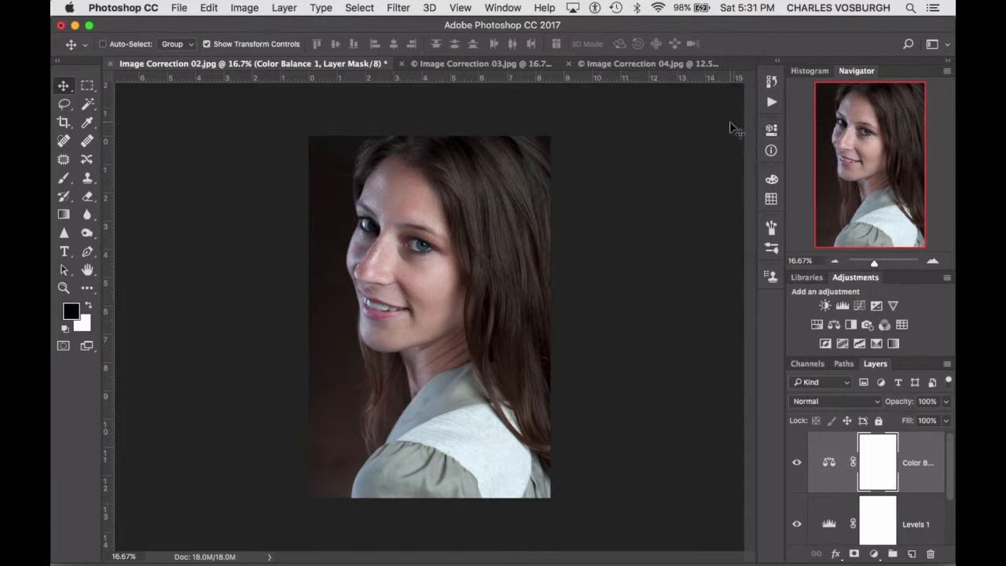
Add a Vibrance adjustment layer to the portrait with vibrance at -12 and collapse its settings.
{"action": "left_click", "coordinate": [894, 307]}
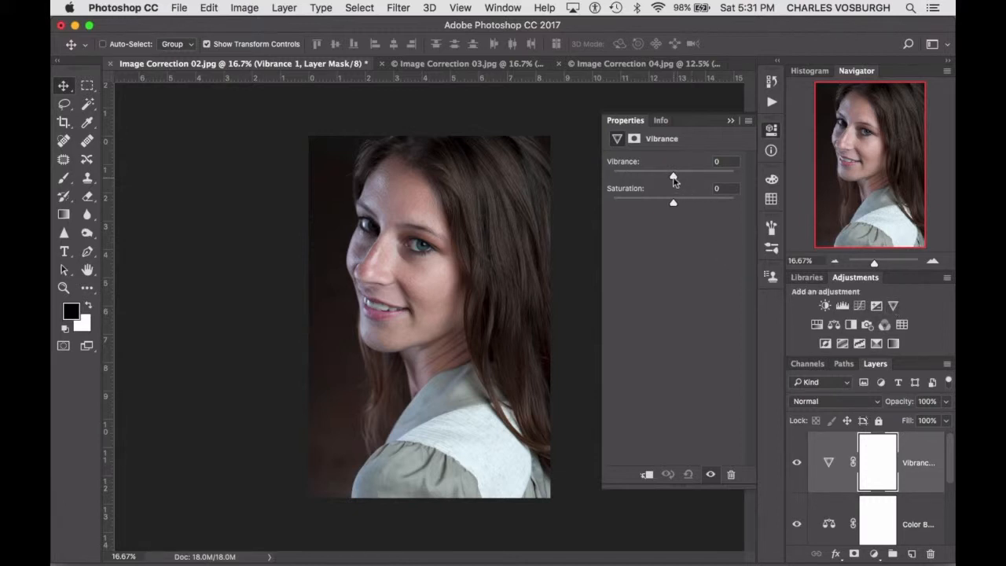
{"action": "mouse_move", "coordinate": [673, 176]}
{"action": "left_mouse_down"}
{"action": "mouse_move", "coordinate": [736, 174]}
{"action": "mouse_move", "coordinate": [680, 184]}
{"action": "mouse_move", "coordinate": [663, 175]}
{"action": "left_mouse_up"}
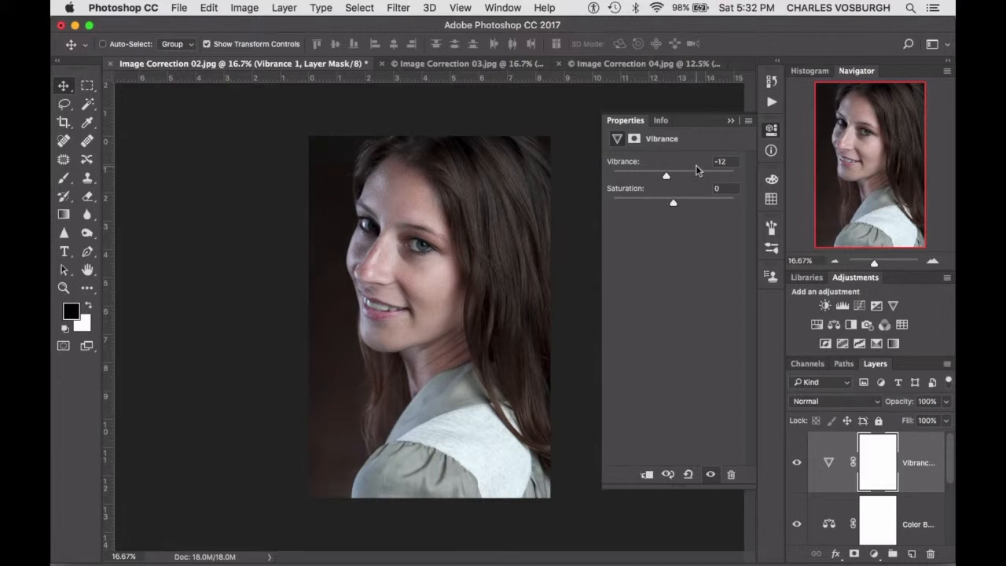
{"action": "left_click", "coordinate": [731, 121]}
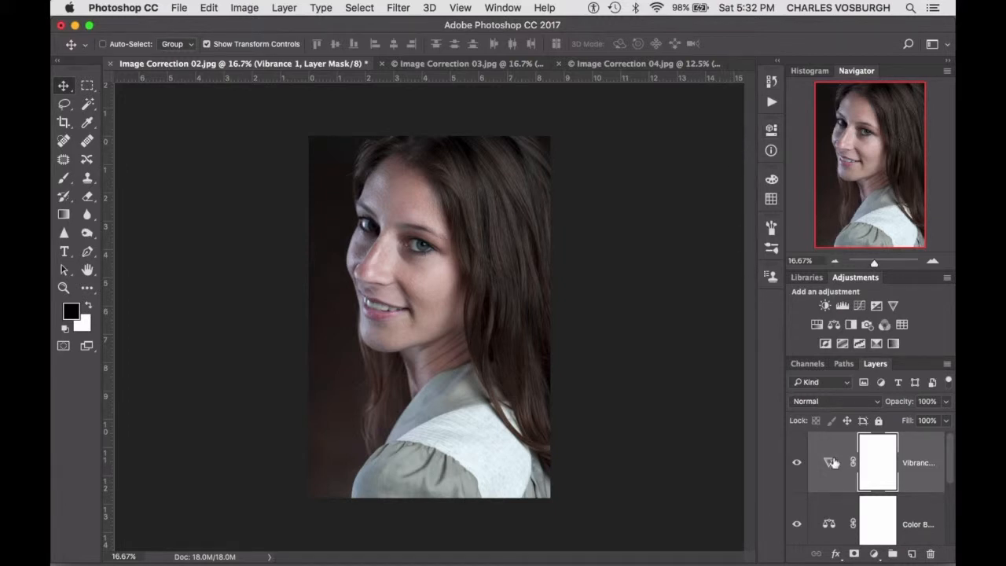
Compare the portrait before and after correction by repeatedly hiding and showing every layer except Background.
{"action": "scroll", "coordinate": [835, 463], "scroll_direction": "down", "scroll_amount": 3}
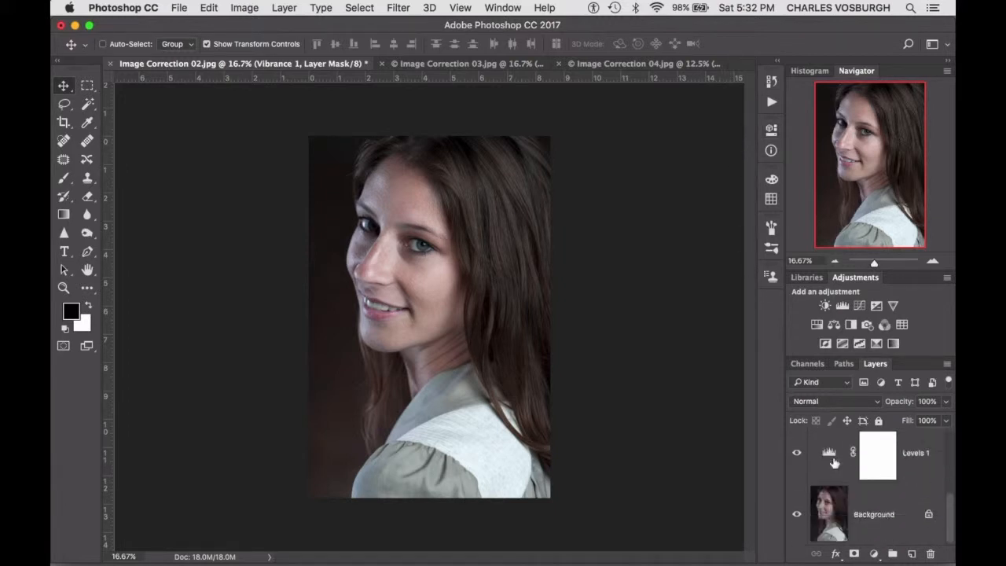
{"action": "left_click", "coordinate": [797, 517], "text": "alt"}
{"action": "left_click", "coordinate": [796, 518], "text": "alt"}
{"action": "left_click", "coordinate": [797, 518], "text": "alt"}
{"action": "left_click", "coordinate": [796, 517], "text": "alt"}
Close Image Correction 02.jpg without saving and switch to Image Correction 03.jpg.
{"action": "left_click", "coordinate": [111, 64]}
{"action": "left_click", "coordinate": [430, 215]}
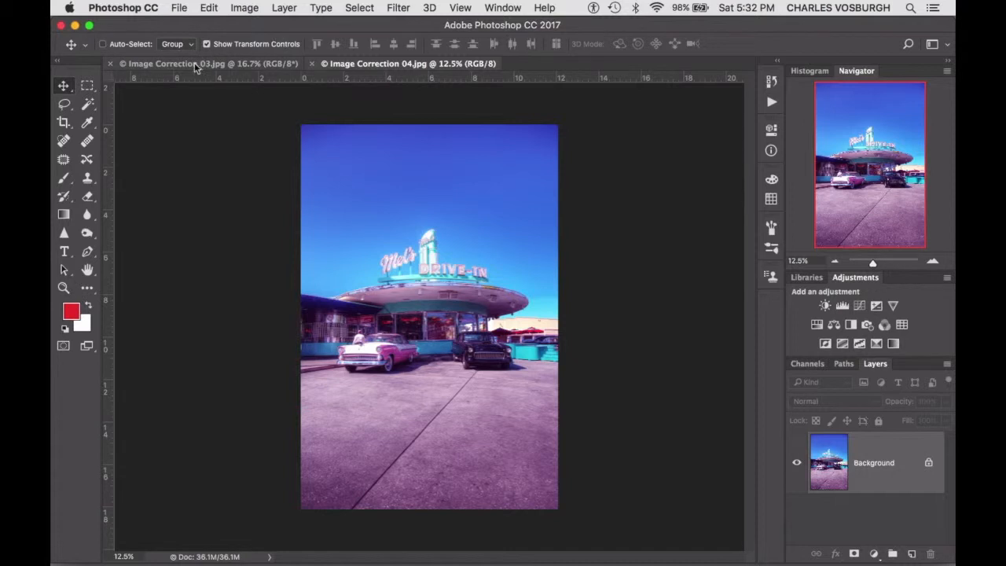
{"action": "left_click", "coordinate": [194, 62]}
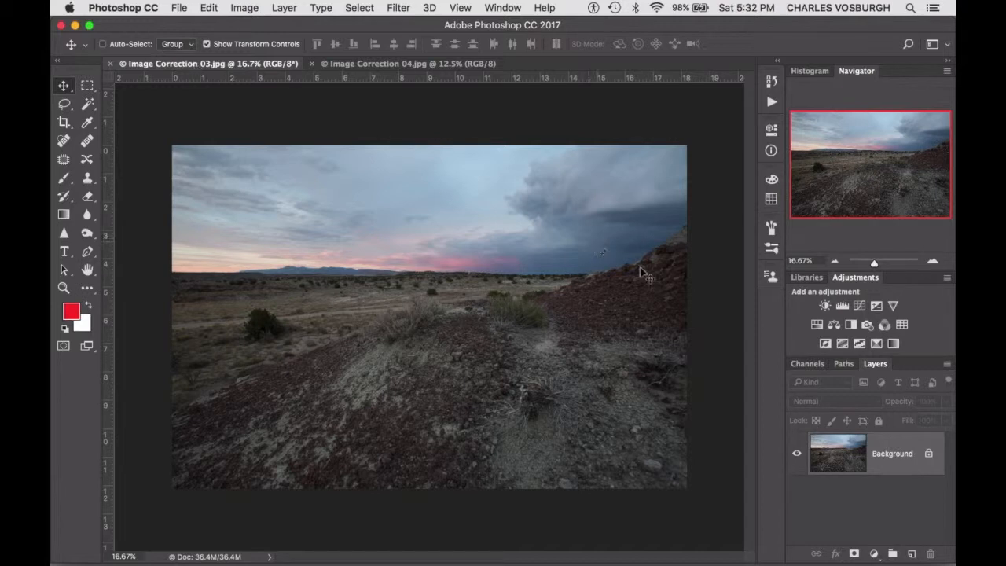
Add a Levels adjustment layer to the landscape with shadow input 3 and highlight input 232, and toggle its visibility to compare.
{"action": "left_click", "coordinate": [843, 305]}
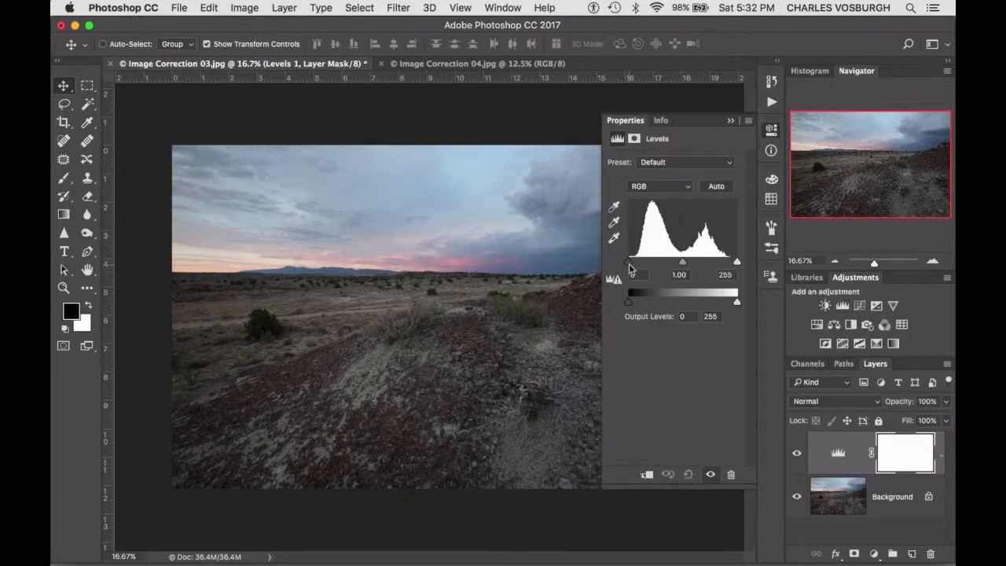
{"action": "left_click_drag", "start_coordinate": [630, 268], "coordinate": [631, 268]}
{"action": "left_click_drag", "start_coordinate": [739, 268], "coordinate": [728, 268]}
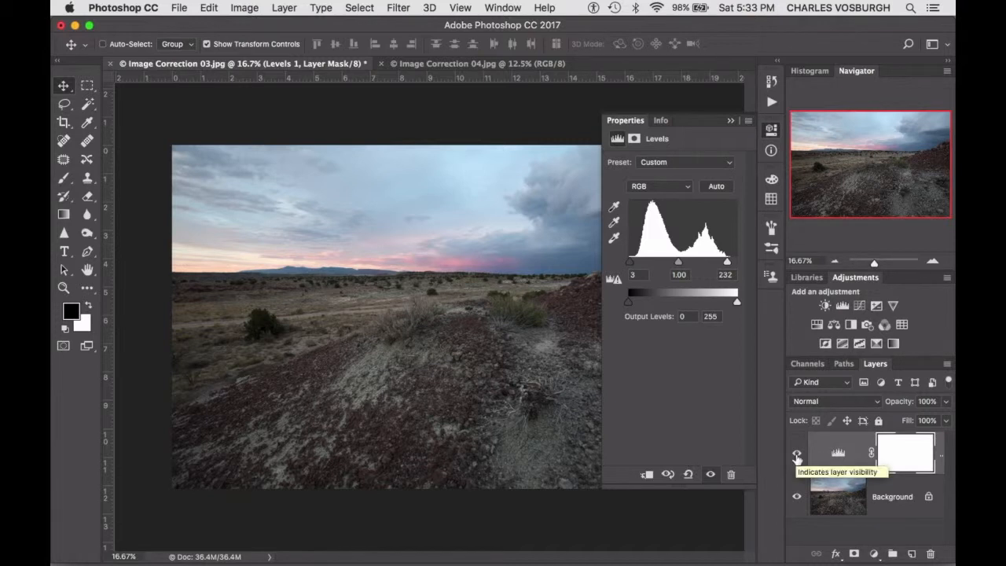
{"action": "left_click", "coordinate": [797, 456]}
{"action": "left_click", "coordinate": [798, 457]}
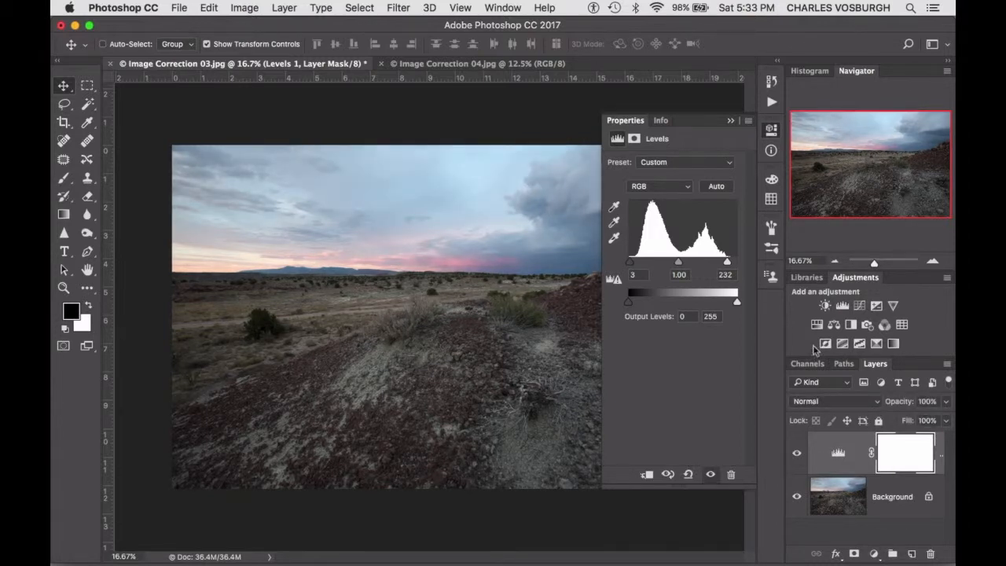
Add a Color Balance adjustment layer to the landscape, test the three midtone sliders, and set Cyan–Red to +23.
{"action": "left_click", "coordinate": [834, 326]}
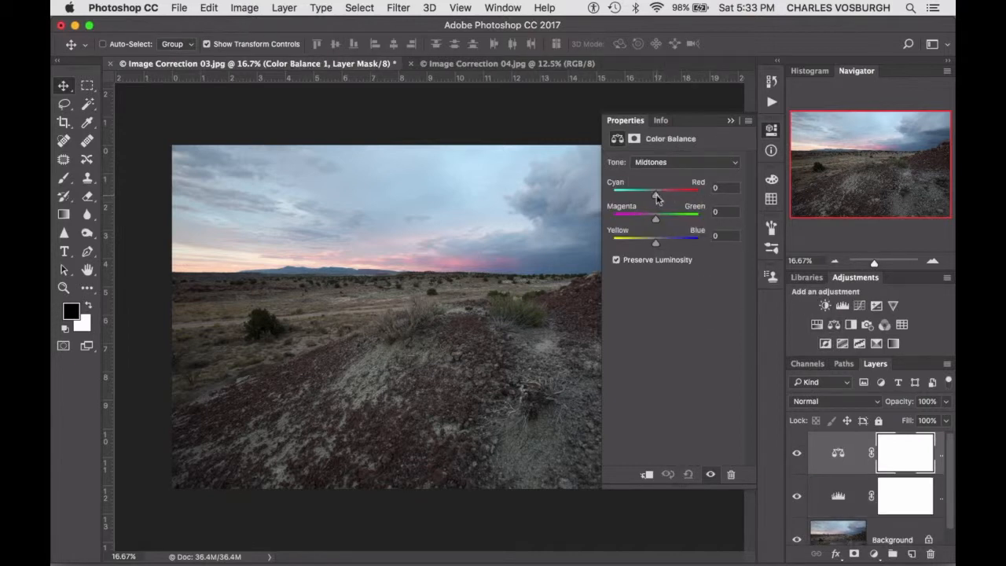
{"action": "mouse_move", "coordinate": [657, 198]}
{"action": "left_mouse_down"}
{"action": "mouse_move", "coordinate": [667, 197]}
{"action": "mouse_move", "coordinate": [657, 195]}
{"action": "left_mouse_up"}
{"action": "mouse_move", "coordinate": [656, 219]}
{"action": "left_mouse_down"}
{"action": "mouse_move", "coordinate": [647, 223]}
{"action": "mouse_move", "coordinate": [674, 222]}
{"action": "mouse_move", "coordinate": [657, 221]}
{"action": "left_mouse_up"}
{"action": "mouse_move", "coordinate": [656, 247]}
{"action": "left_mouse_down"}
{"action": "mouse_move", "coordinate": [646, 247]}
{"action": "mouse_move", "coordinate": [671, 244]}
{"action": "mouse_move", "coordinate": [657, 241]}
{"action": "left_mouse_up"}
{"action": "mouse_move", "coordinate": [656, 196]}
{"action": "left_mouse_down"}
{"action": "mouse_move", "coordinate": [668, 194]}
{"action": "mouse_move", "coordinate": [658, 191]}
{"action": "left_mouse_up"}
{"action": "left_click_drag", "start_coordinate": [663, 201], "coordinate": [660, 191]}
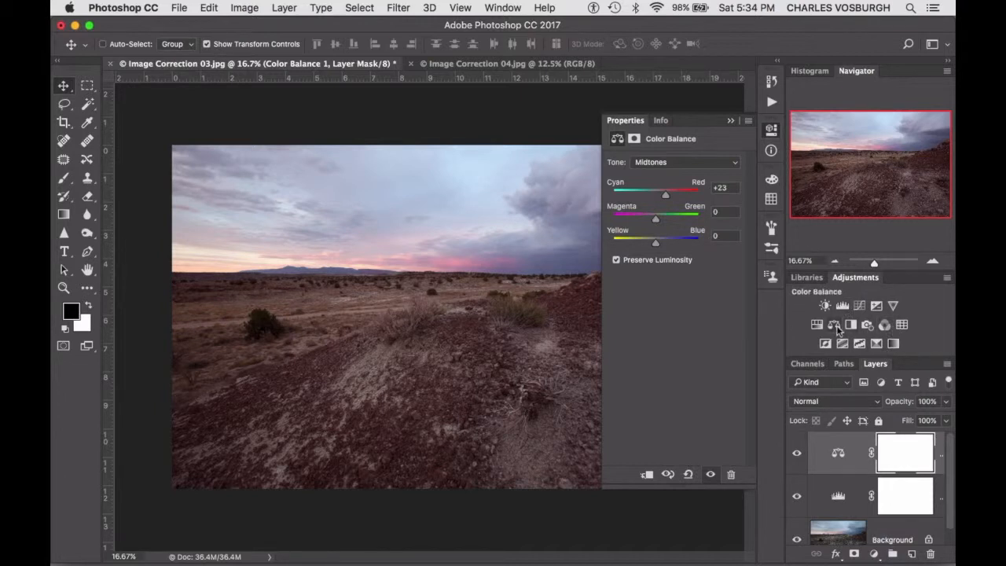
Add a Vibrance adjustment layer to the landscape with vibrance at +100 and collapse its settings.
{"action": "left_click", "coordinate": [893, 309]}
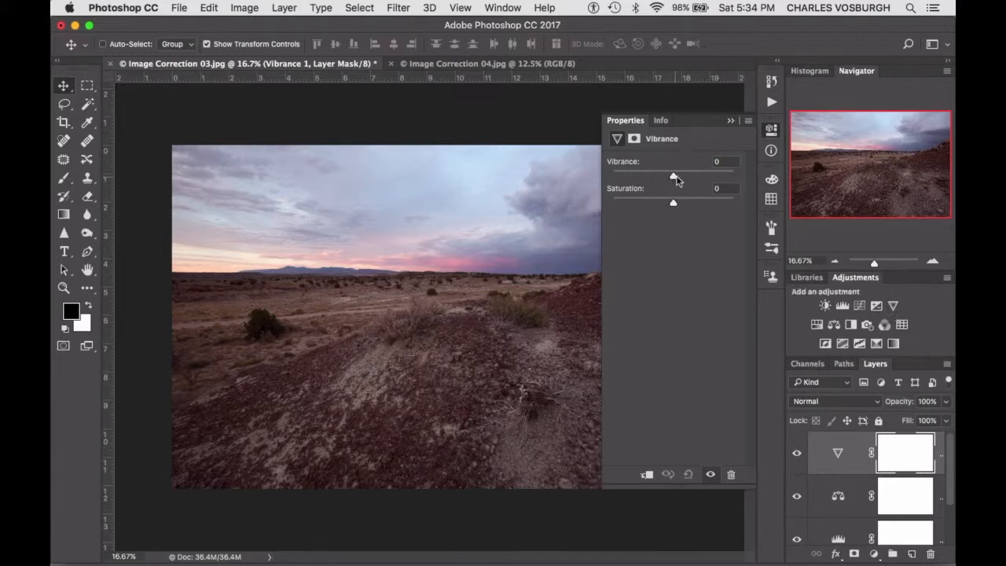
{"action": "left_click_drag", "start_coordinate": [676, 180], "coordinate": [769, 177]}
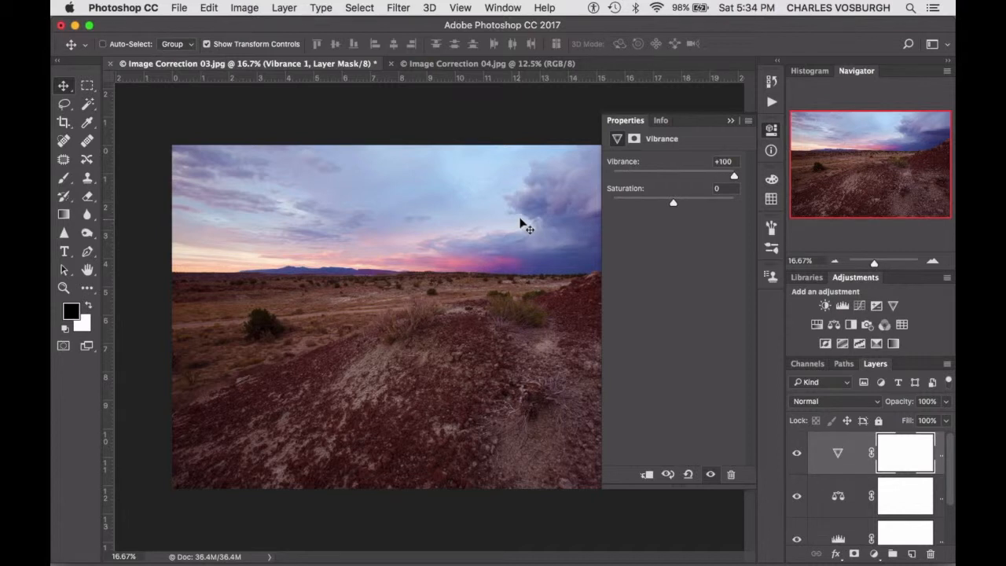
{"action": "left_click", "coordinate": [732, 124]}
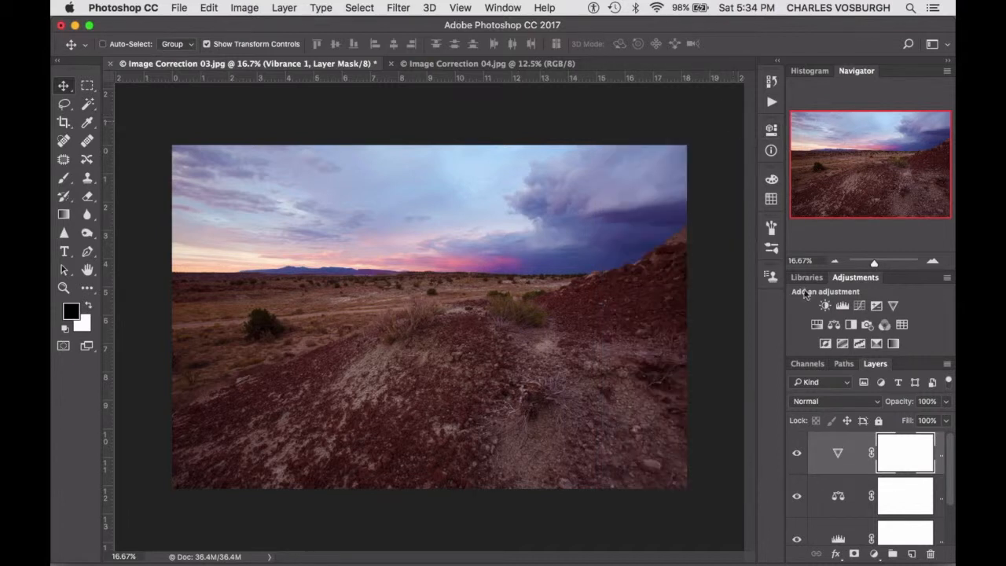
Compare the landscape before and after correction by repeatedly hiding and showing all of its adjustment layers at once.
{"action": "scroll", "coordinate": [861, 492], "scroll_direction": "down", "scroll_amount": 2}
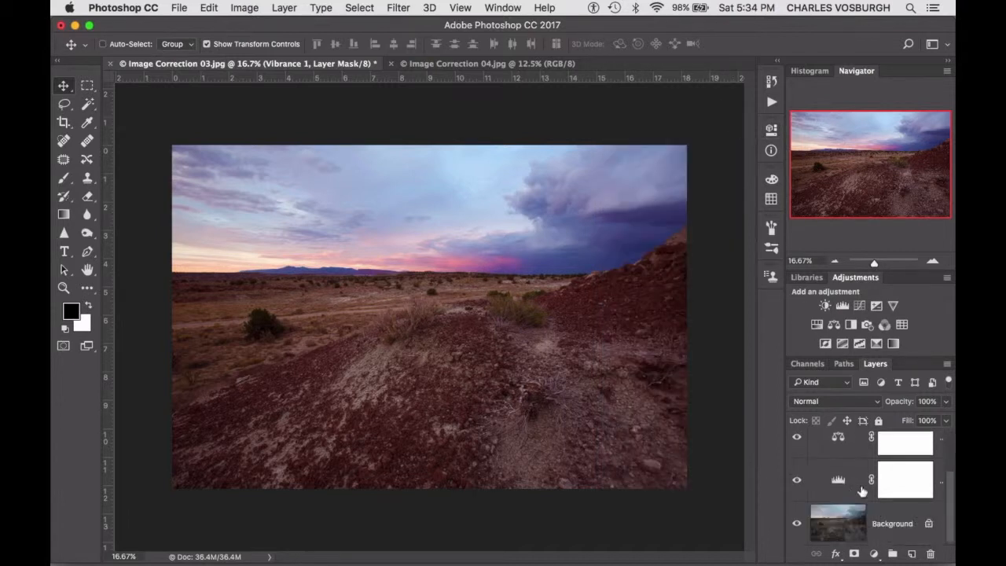
{"action": "left_click", "coordinate": [797, 525], "text": "alt"}
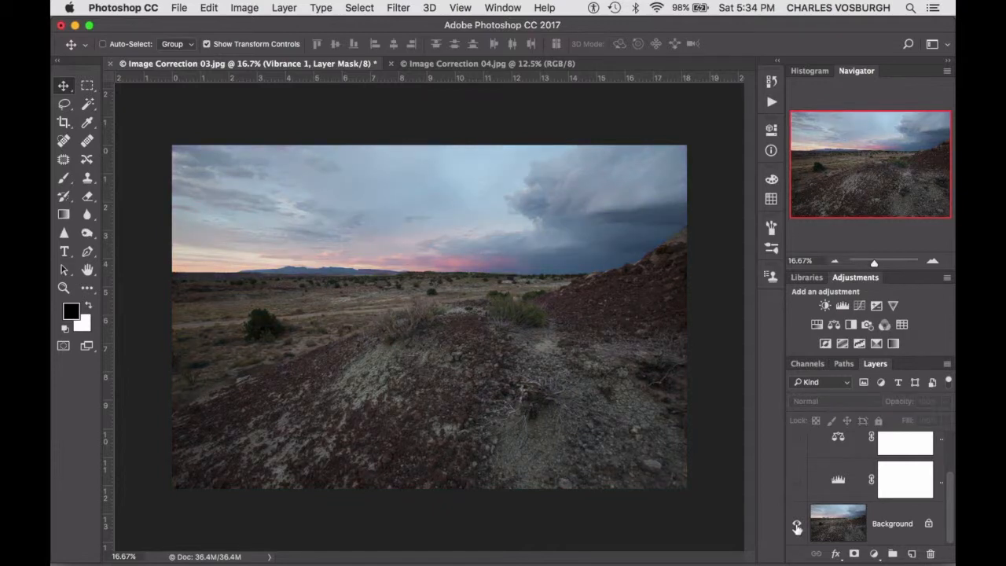
{"action": "left_click", "coordinate": [797, 526], "text": "alt"}
{"action": "left_click", "coordinate": [797, 527], "text": "alt"}
{"action": "left_click", "coordinate": [797, 527], "text": "alt"}
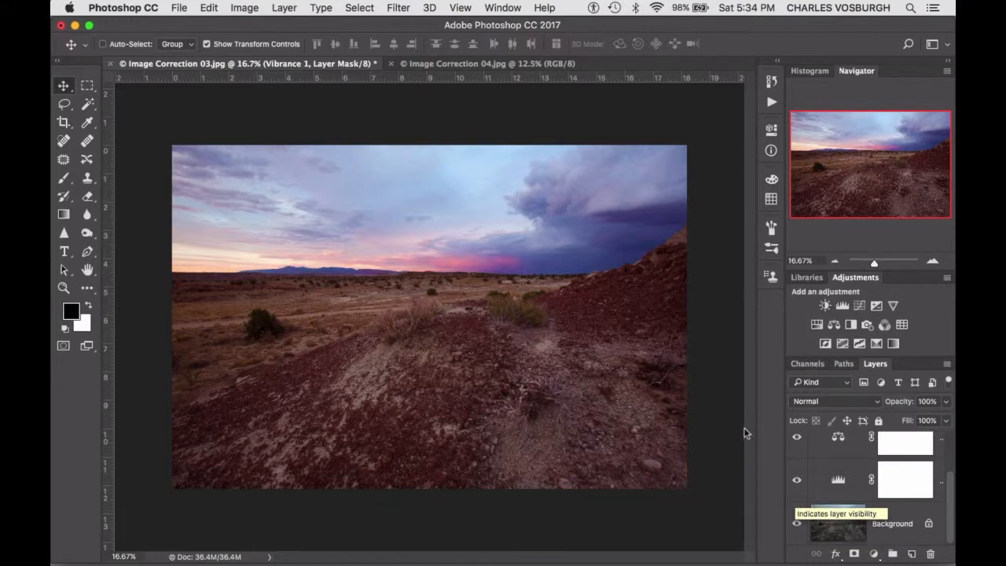
Close Image Correction 03.jpg without saving its changes and bring up Image Correction 04.jpg.
{"action": "left_click", "coordinate": [111, 64]}
{"action": "left_click", "coordinate": [449, 213]}
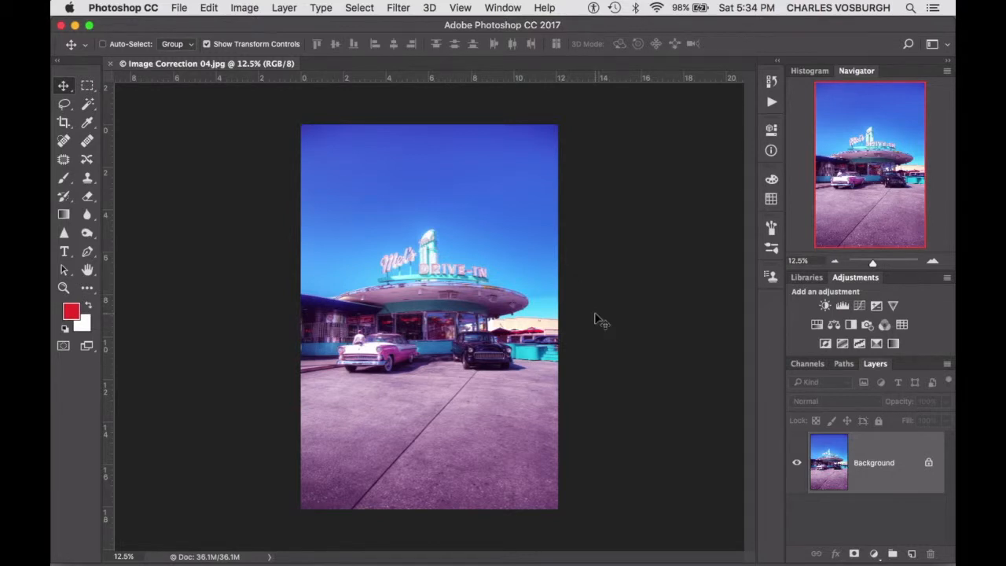
{"action": "key", "text": "super+plus"}
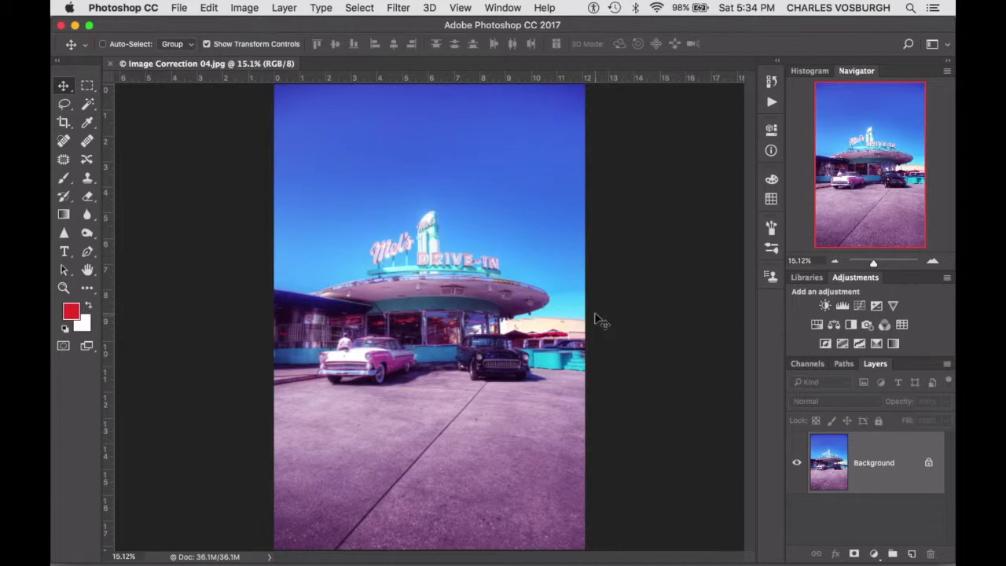
Add a Levels adjustment layer to the drive-in photo and check clipping at the shadow and highlight input sliders.
{"action": "left_click", "coordinate": [842, 305]}
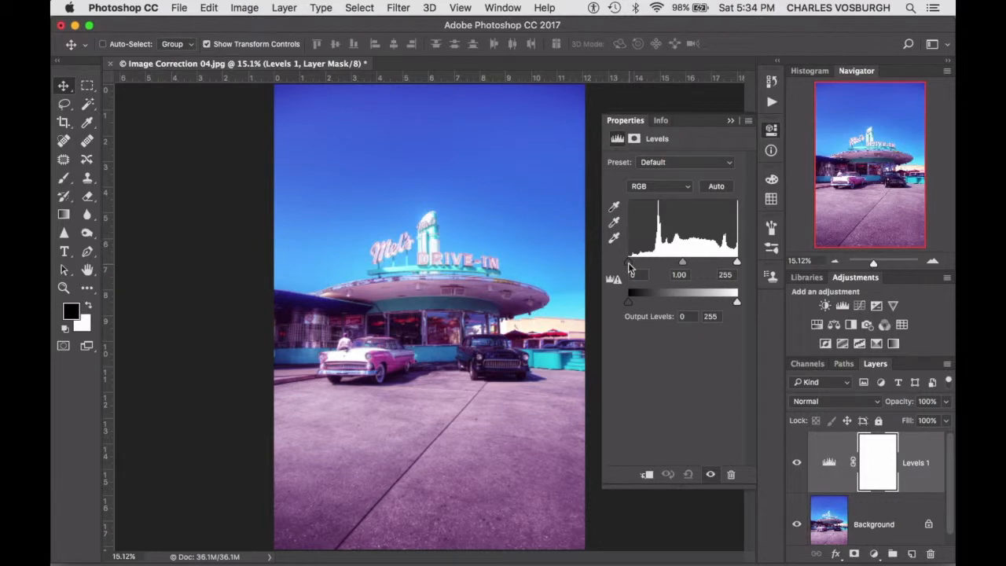
{"action": "left_click", "coordinate": [628, 263], "text": "alt"}
{"action": "left_click_drag", "start_coordinate": [628, 267], "coordinate": [629, 268]}
{"action": "left_click", "coordinate": [737, 266], "text": "alt"}
Add a Color Balance adjustment layer to the drive-in photo, test the three midtone sliders, and set Magenta–Green to +48.
{"action": "left_click", "coordinate": [834, 325]}
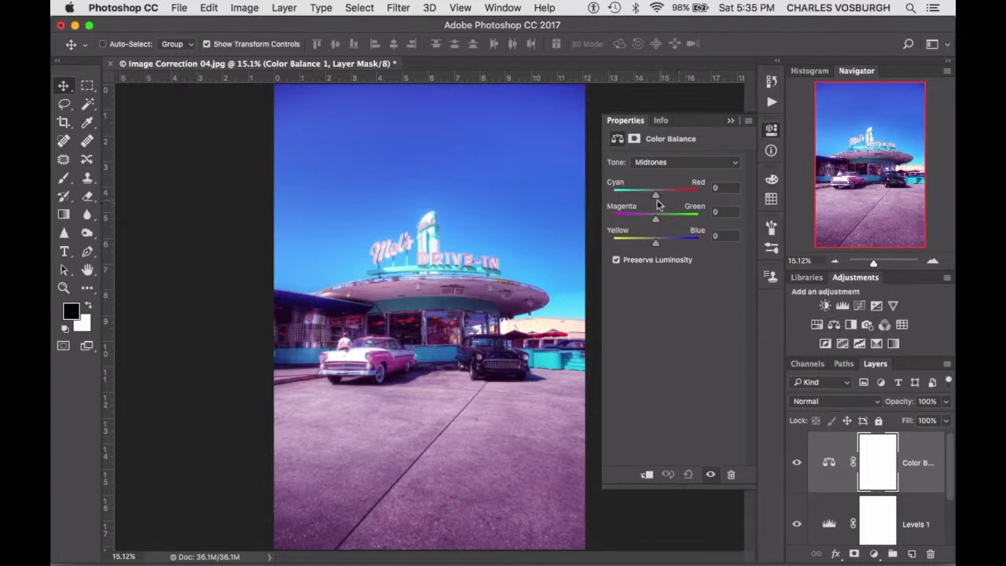
{"action": "mouse_move", "coordinate": [655, 197]}
{"action": "left_mouse_down"}
{"action": "mouse_move", "coordinate": [635, 197]}
{"action": "mouse_move", "coordinate": [670, 197]}
{"action": "mouse_move", "coordinate": [657, 195]}
{"action": "left_mouse_up"}
{"action": "mouse_move", "coordinate": [657, 226]}
{"action": "left_mouse_down"}
{"action": "mouse_move", "coordinate": [641, 227]}
{"action": "mouse_move", "coordinate": [674, 227]}
{"action": "mouse_move", "coordinate": [656, 226]}
{"action": "left_mouse_up"}
{"action": "mouse_move", "coordinate": [656, 244]}
{"action": "left_mouse_down"}
{"action": "mouse_move", "coordinate": [633, 244]}
{"action": "mouse_move", "coordinate": [675, 240]}
{"action": "mouse_move", "coordinate": [655, 240]}
{"action": "left_mouse_up"}
{"action": "left_click_drag", "start_coordinate": [656, 224], "coordinate": [676, 223]}
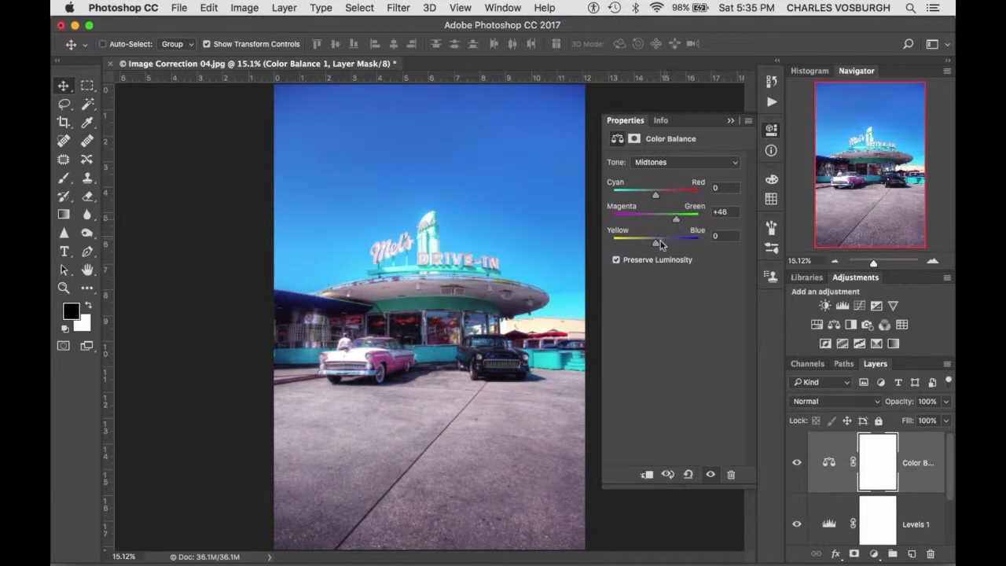
{"action": "left_click_drag", "start_coordinate": [658, 244], "coordinate": [656, 246]}
Add a Vibrance adjustment layer to the drive-in photo with vibrance at +53.
{"action": "left_click", "coordinate": [893, 306]}
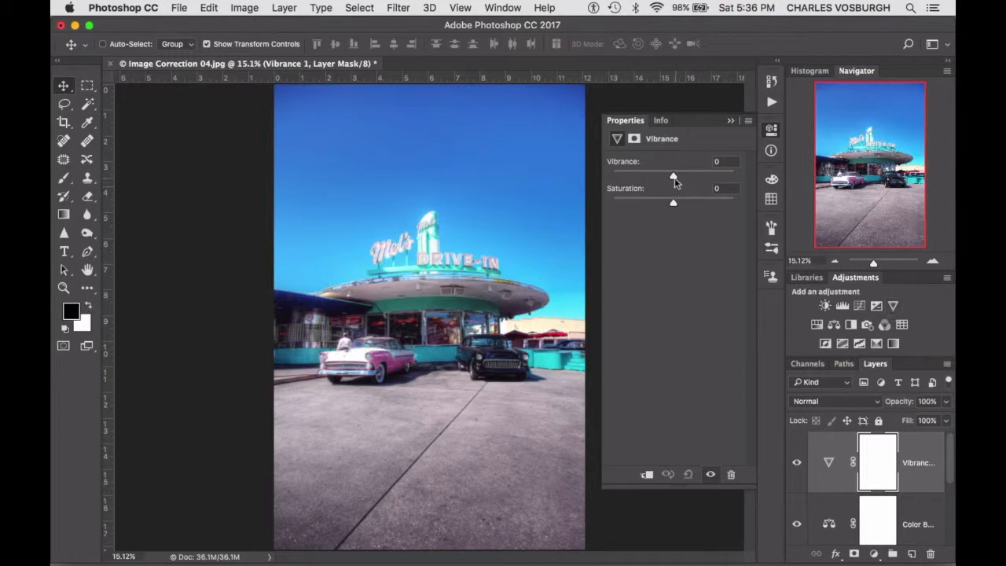
{"action": "left_click_drag", "start_coordinate": [675, 178], "coordinate": [705, 169]}
Compare the drive-in photo before and after correction by repeatedly hiding and showing every layer except Background.
{"action": "scroll", "coordinate": [818, 515], "scroll_direction": "down", "scroll_amount": 3}
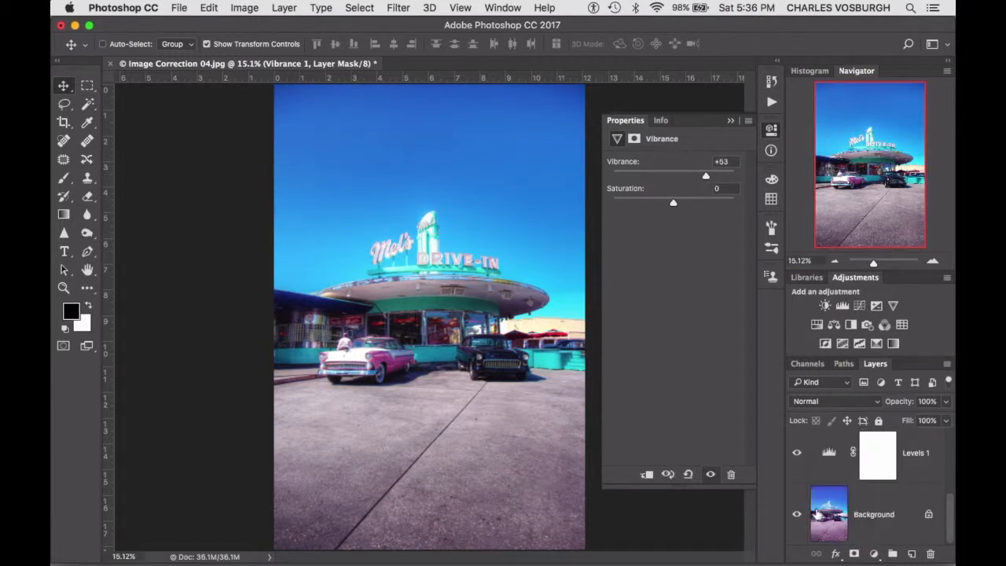
{"action": "left_click", "coordinate": [796, 516], "text": "alt"}
{"action": "left_click", "coordinate": [797, 516], "text": "alt"}
{"action": "left_click", "coordinate": [797, 516], "text": "alt"}
{"action": "left_click", "coordinate": [796, 516], "text": "alt"}
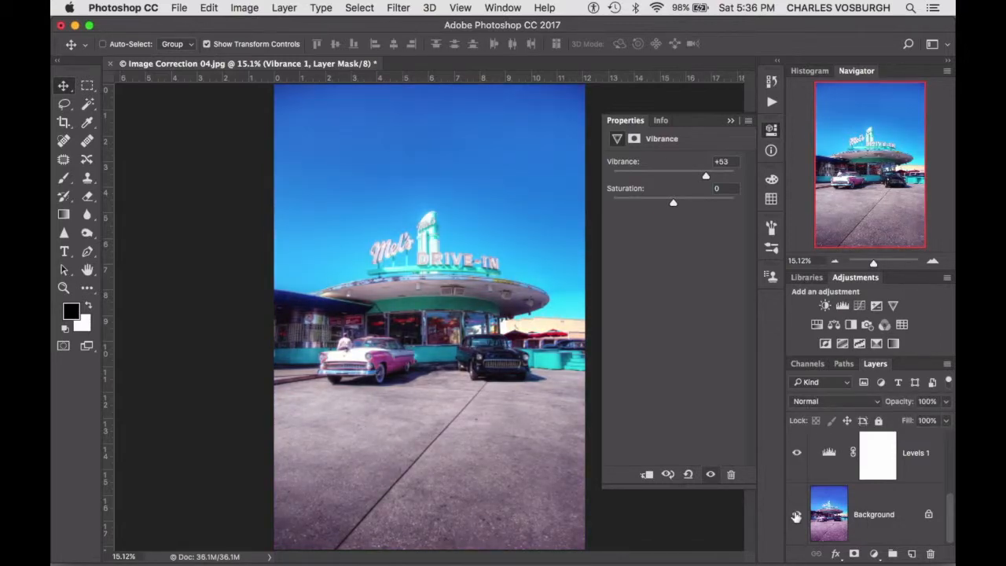